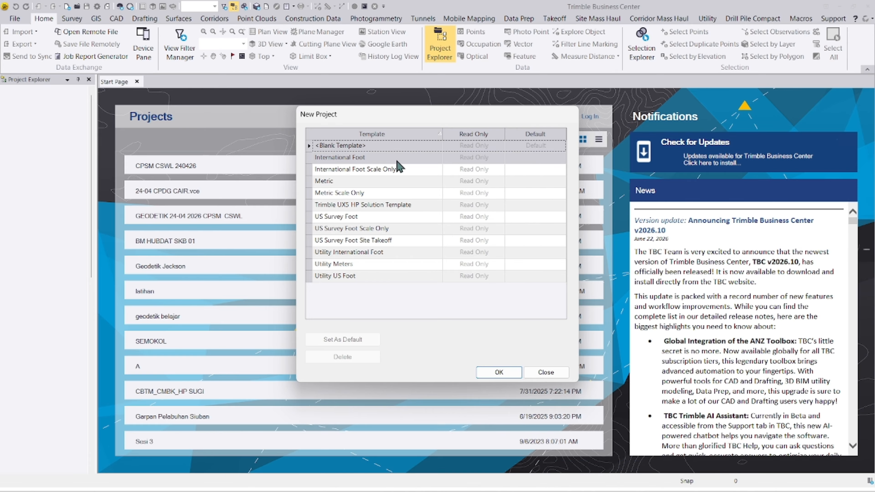
Step: Create a project from the blank template and set its project name to LATIH GEODETIK in the project settings
left_click(508, 375)
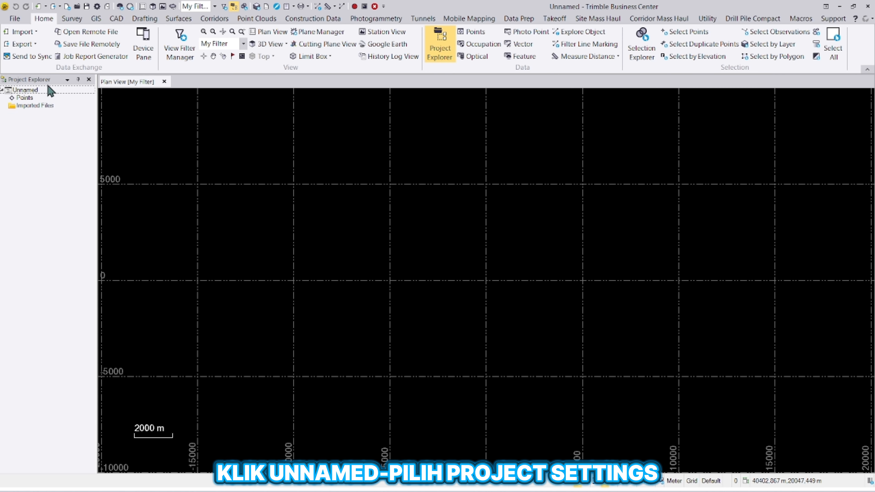
left_click(49, 93)
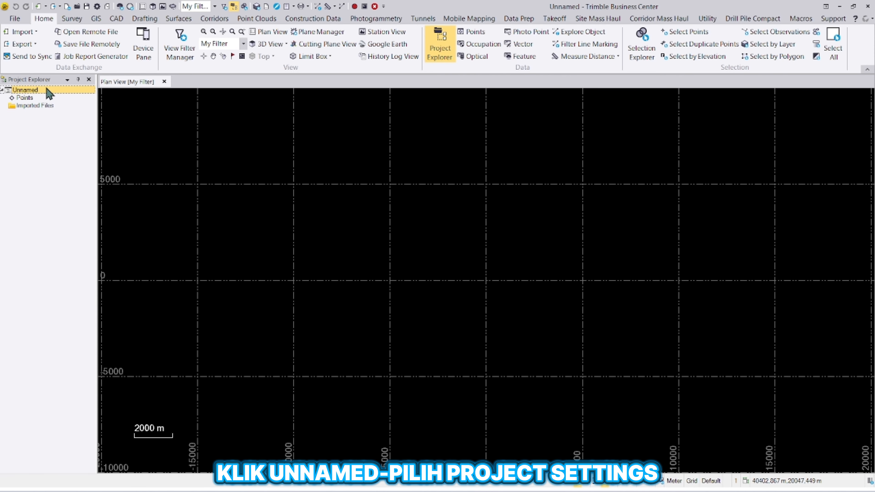
right_click(50, 93)
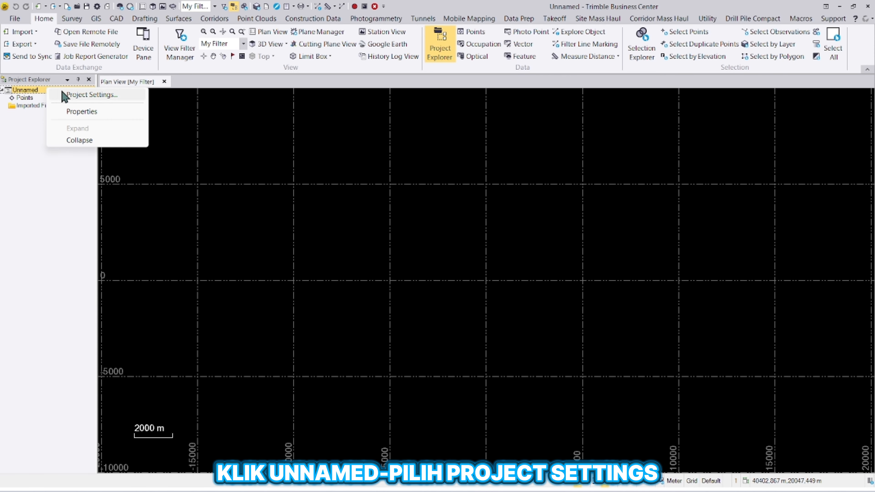
left_click(83, 96)
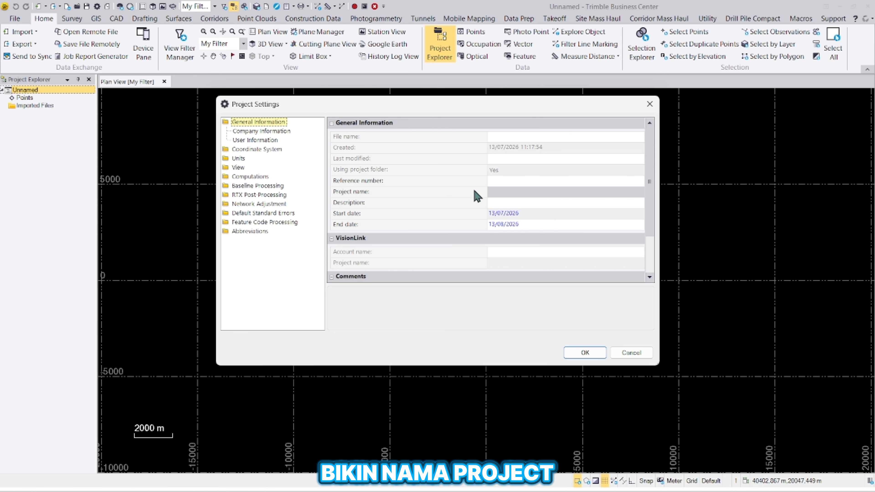
left_click(490, 190)
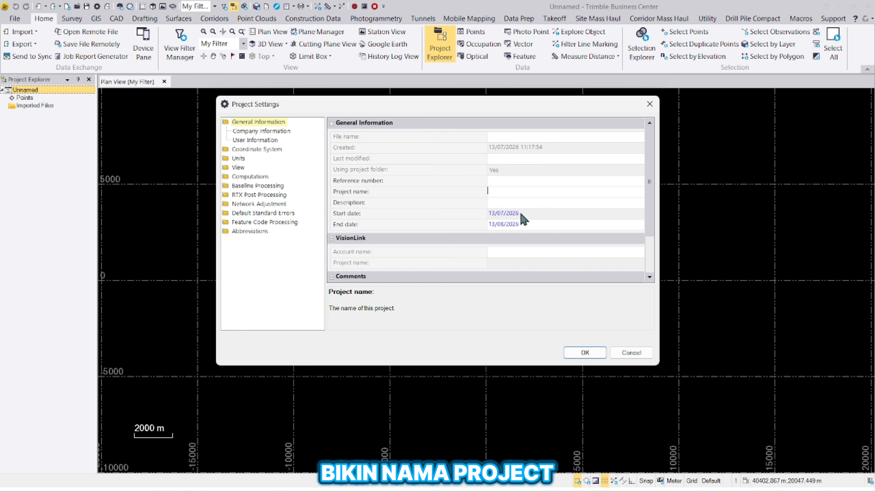
type("LATIH GEODETIK")
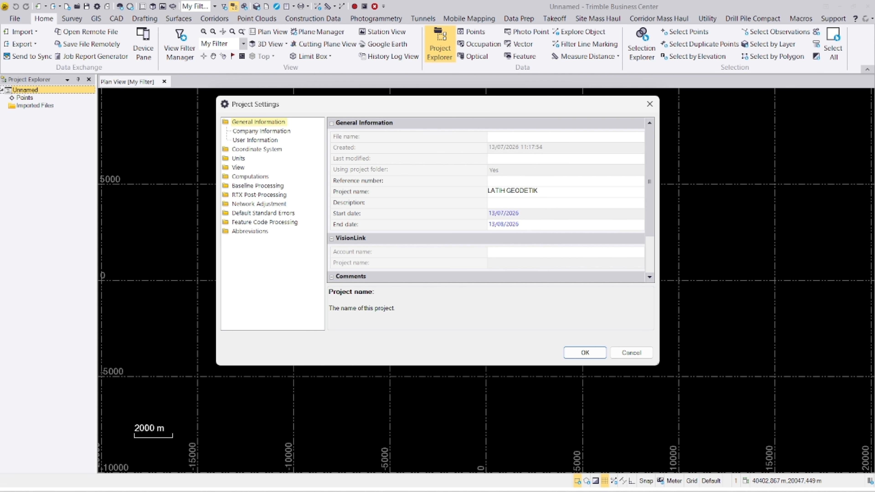
Step: Set both the project's start date and end date to 24/04/2026
left_click(498, 213)
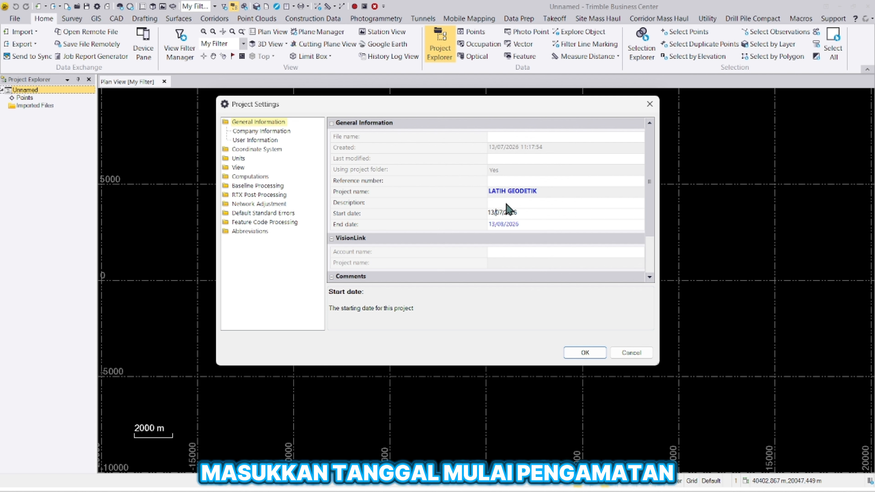
key("BackSpace")
key("BackSpace")
type("24")
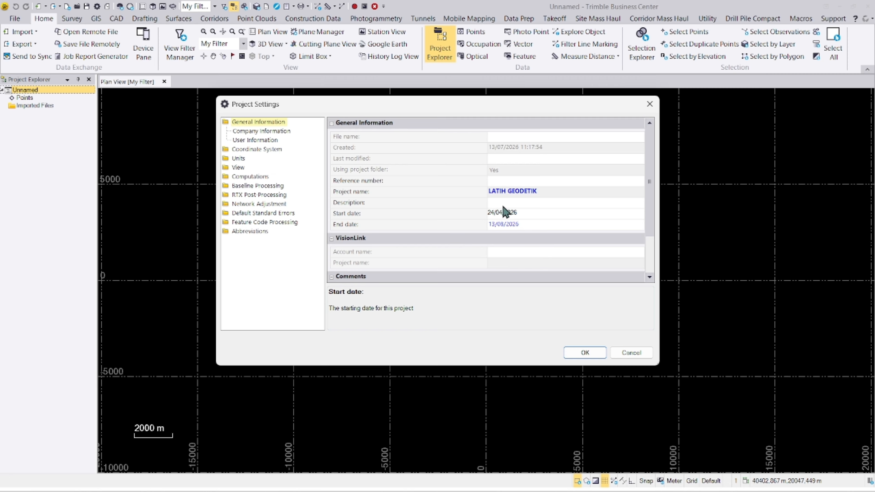
left_click(496, 224)
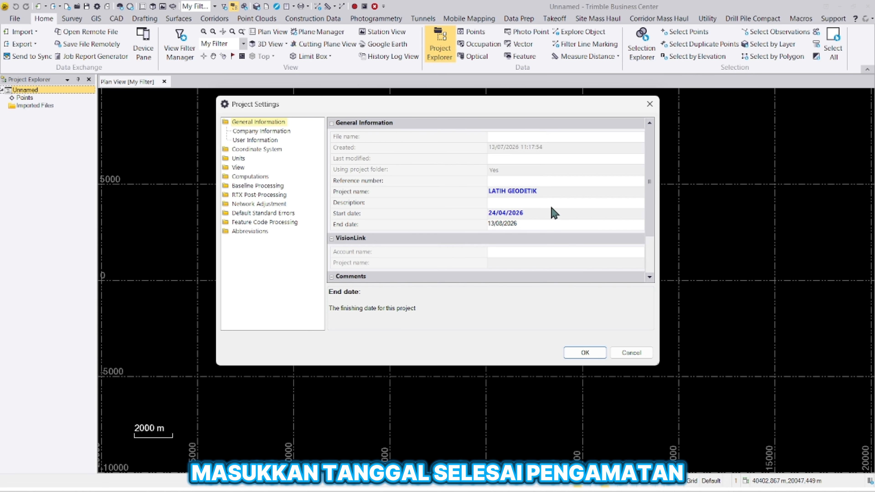
type("24")
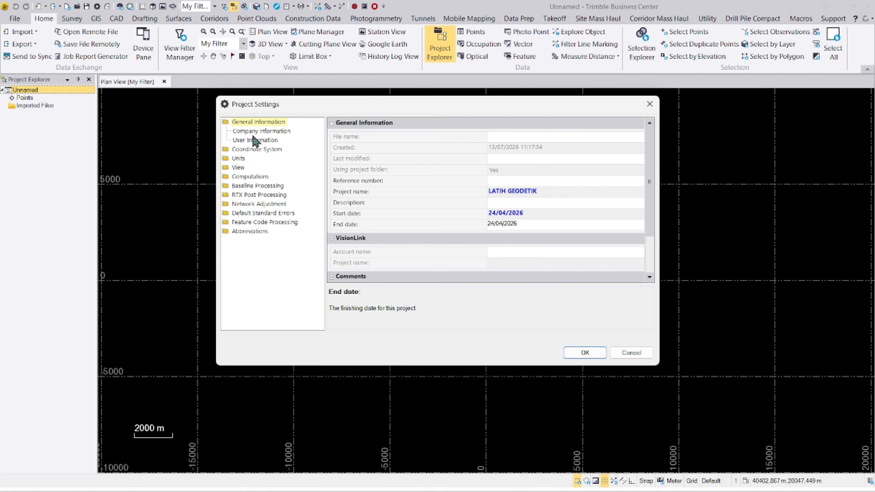
Step: Change the project's coordinate system to the World wide/UTM group with zone 47 South
left_click(253, 150)
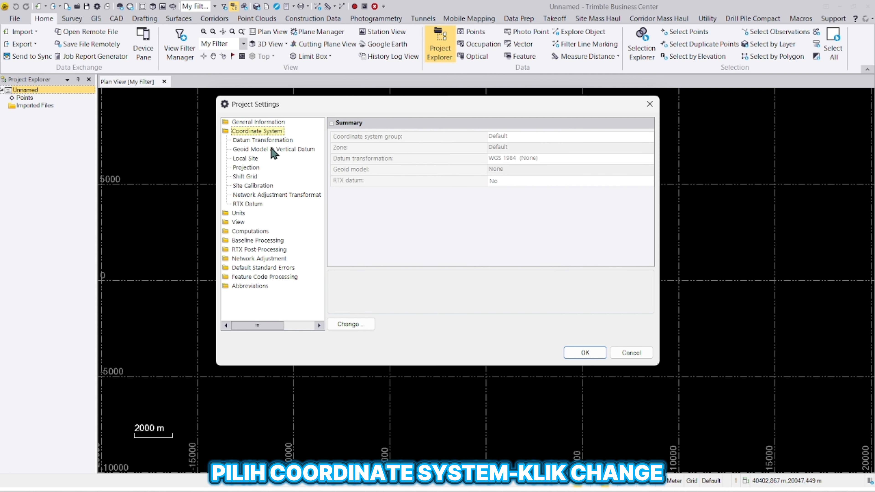
left_click(350, 327)
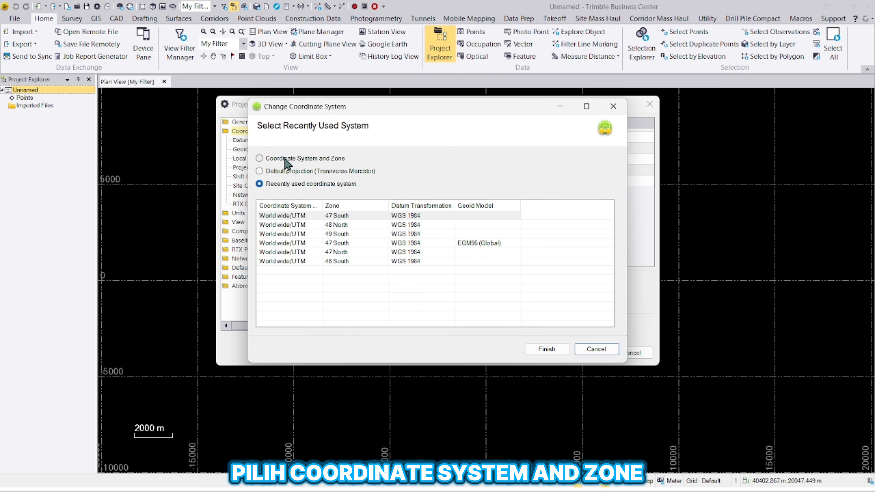
left_click(259, 158)
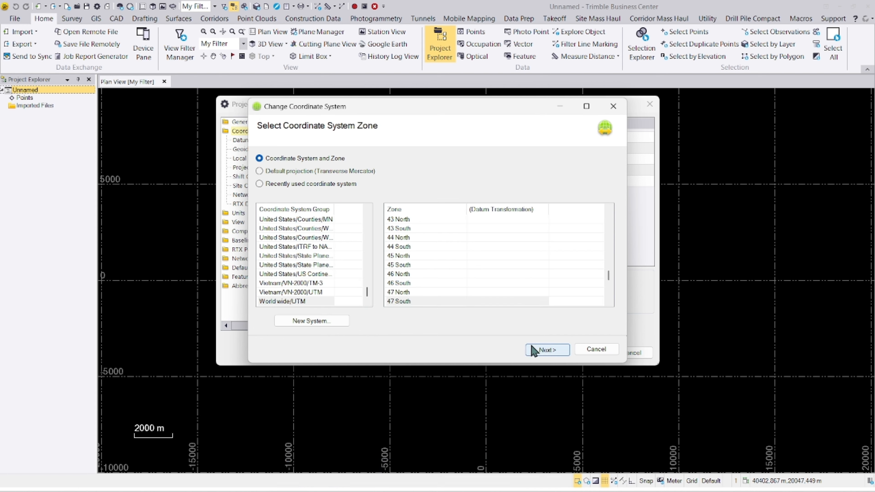
left_click(297, 302)
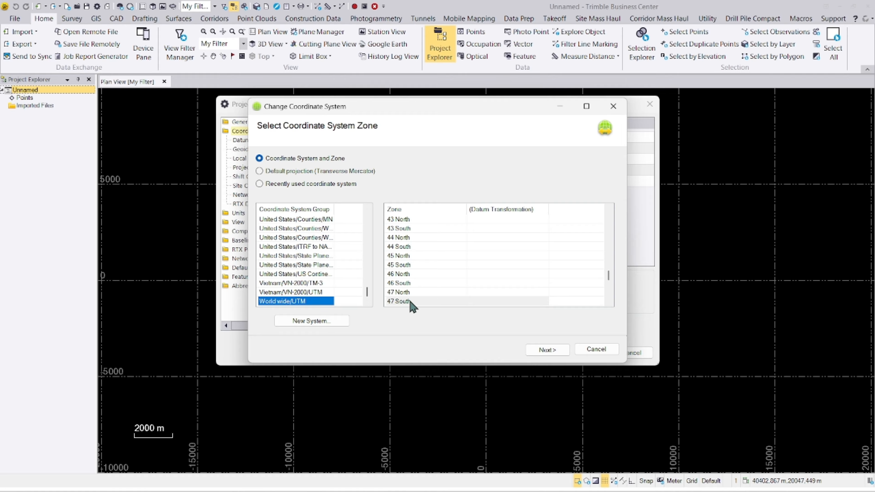
scroll(402, 263, "down", 1)
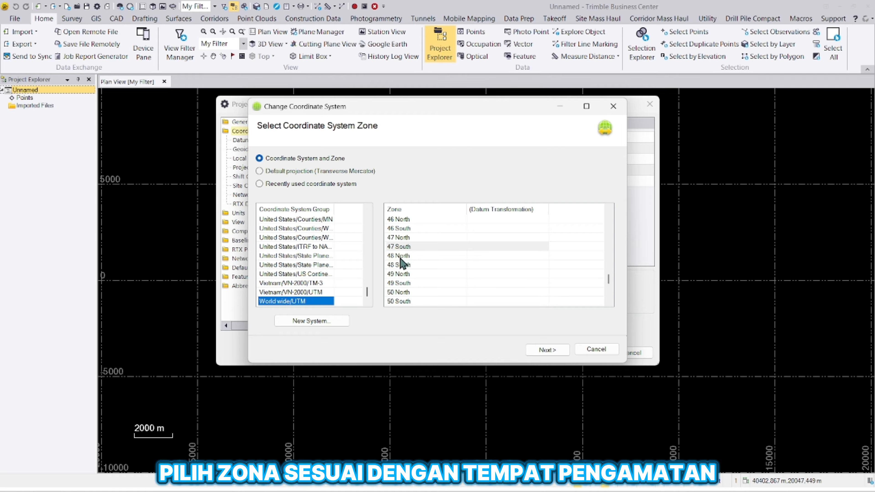
left_click(415, 248)
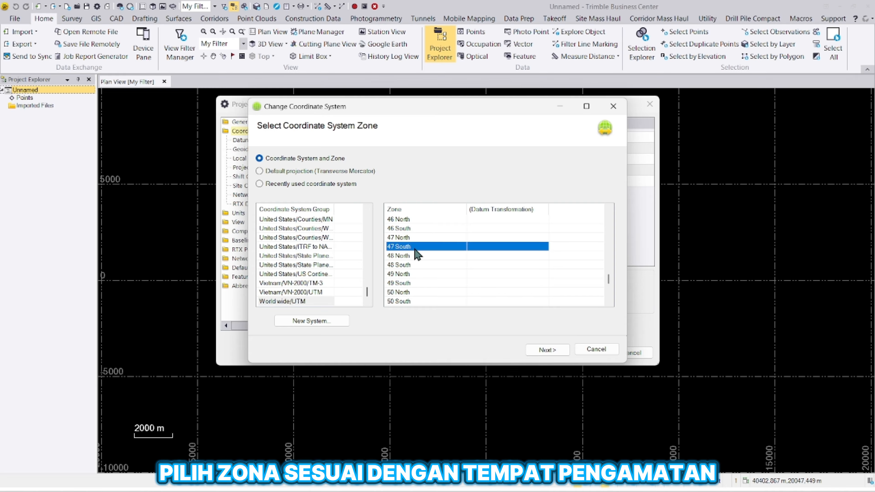
left_click(547, 354)
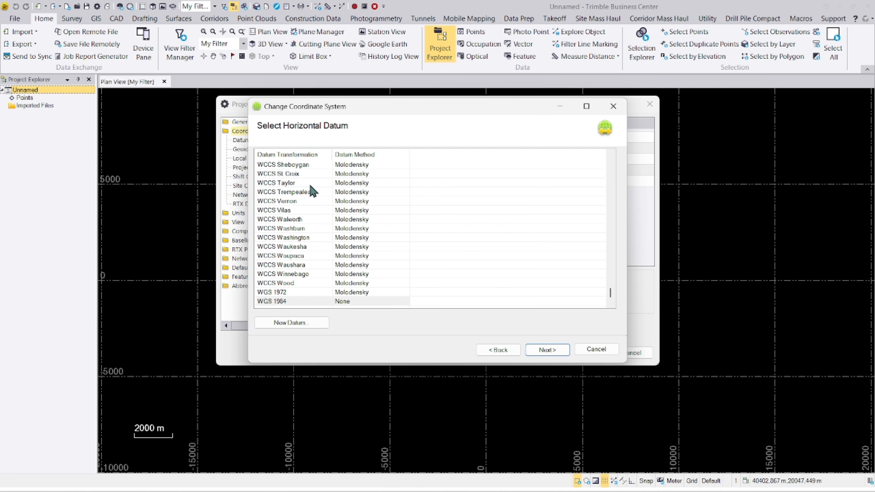
Step: Choose WGS 1984 as the horizontal datum with no geoid model and finish the coordinate system change
scroll(282, 243, "down", 1)
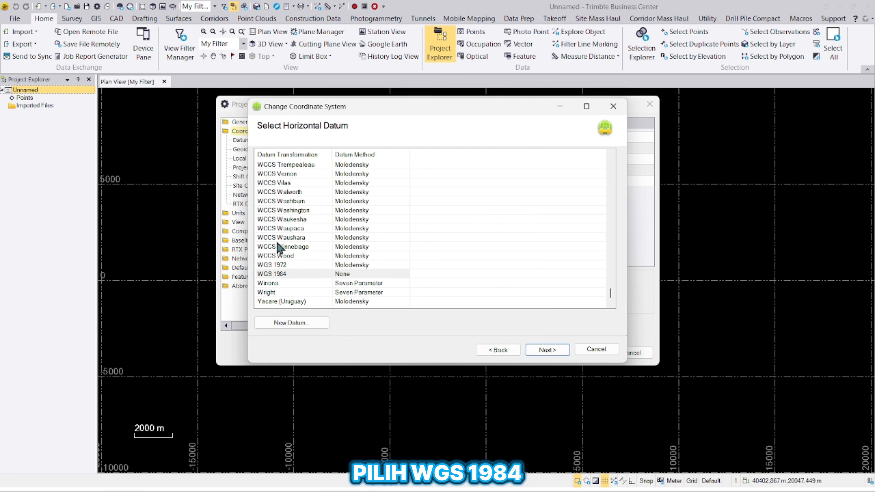
left_click(284, 275)
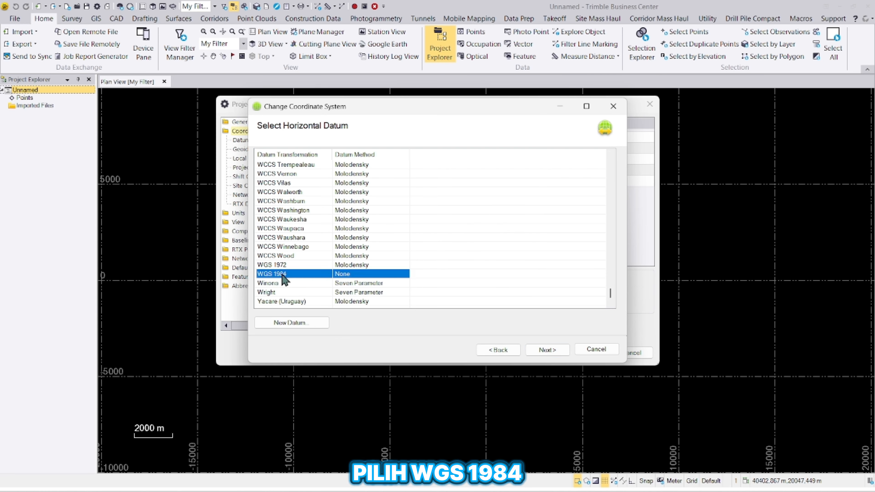
left_click(539, 352)
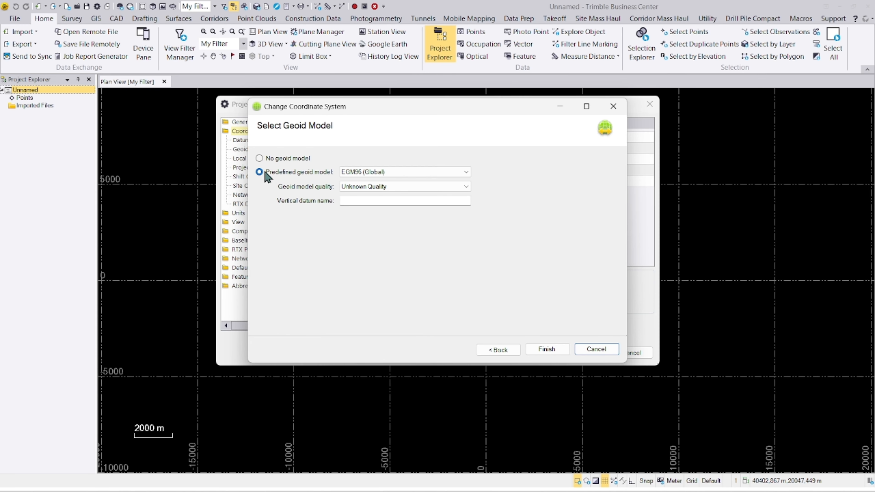
left_click(259, 159)
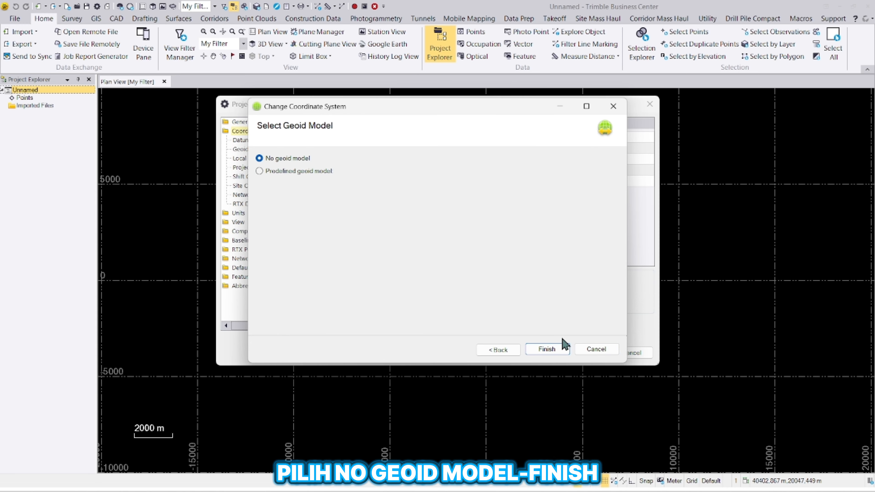
left_click(556, 348)
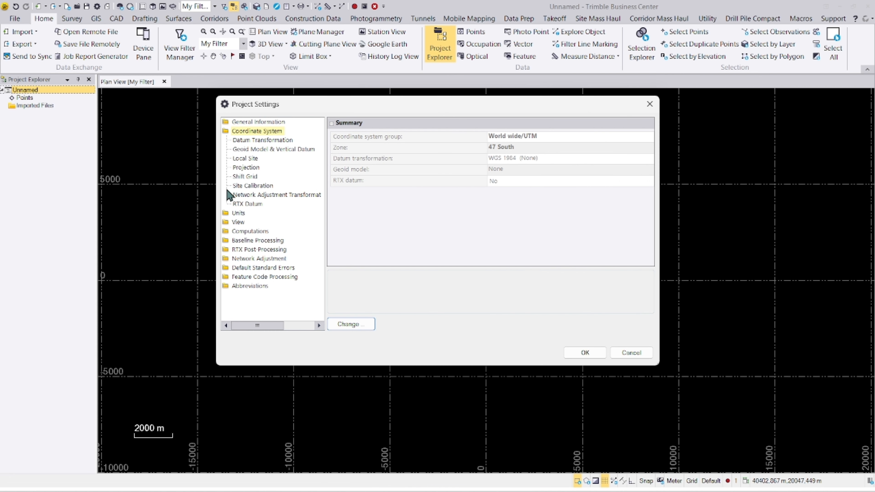
Step: Enable all Galileo and QZSS satellites for baseline processing, check the other constellations, and apply the project settings
left_click(245, 241)
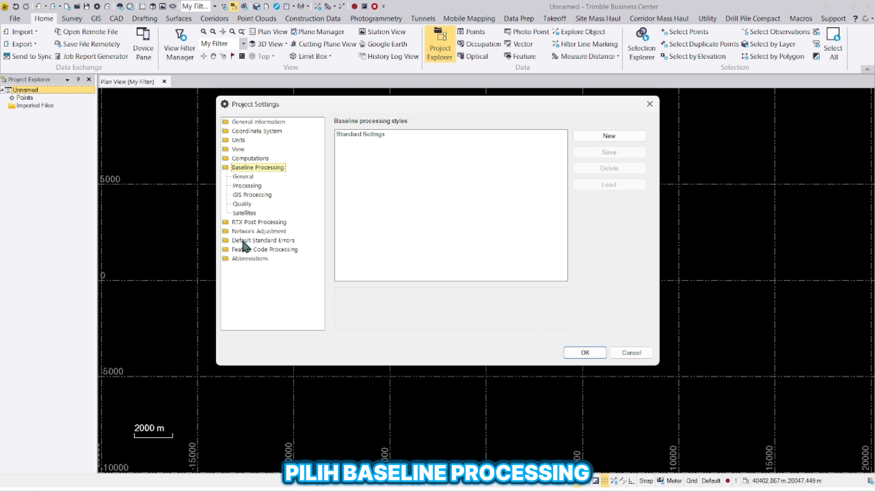
left_click(245, 214)
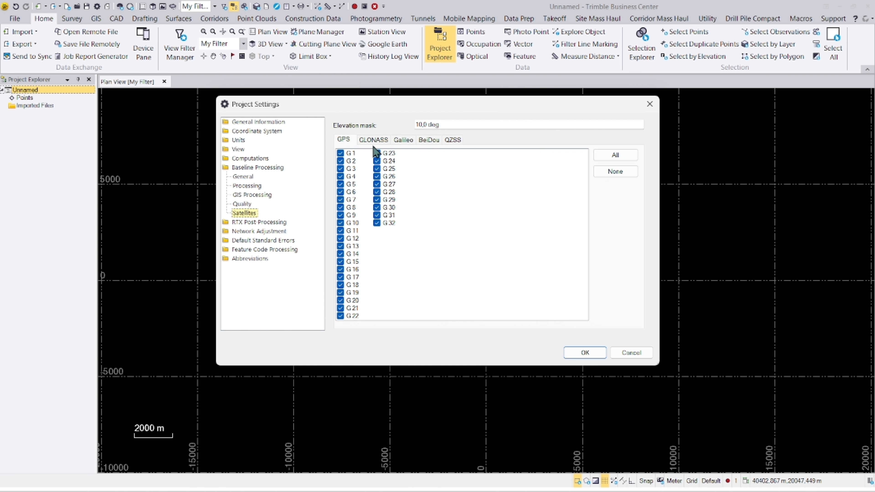
left_click(374, 141)
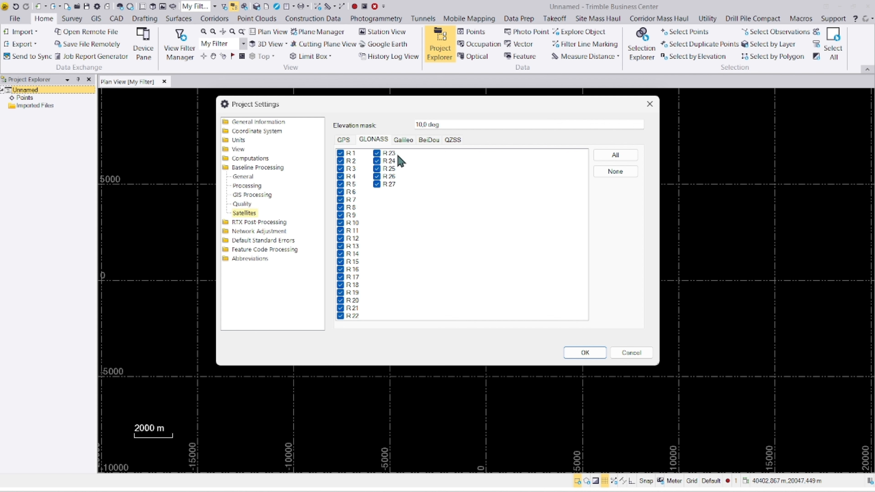
left_click(409, 141)
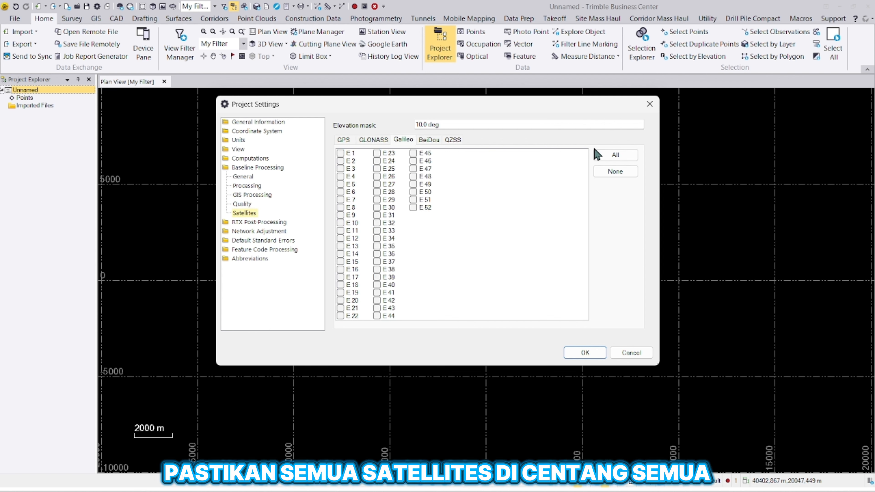
left_click(612, 156)
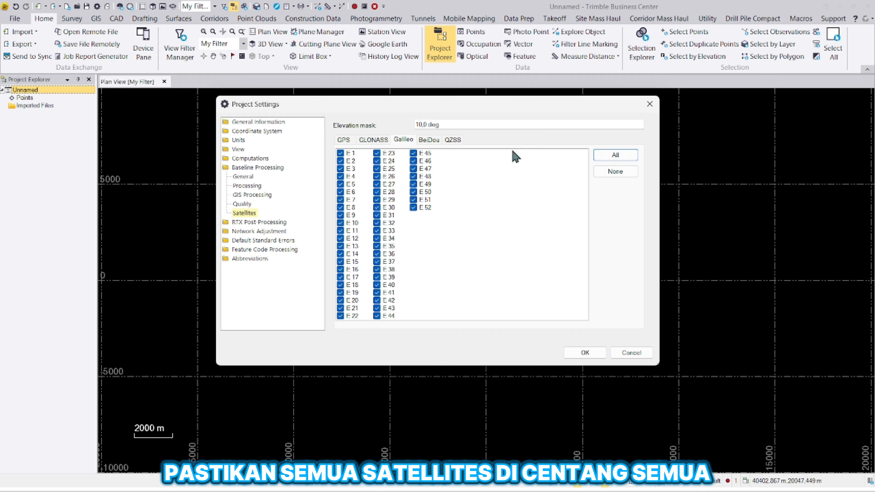
left_click(436, 141)
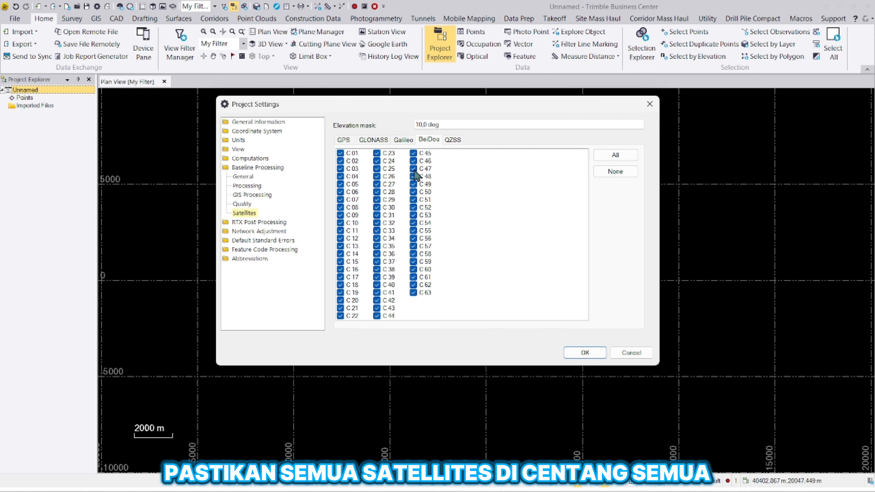
left_click(458, 141)
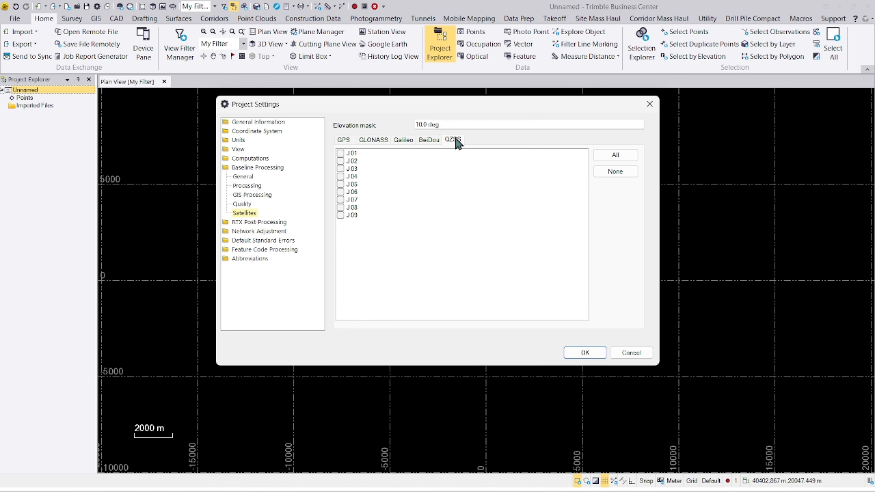
left_click(616, 156)
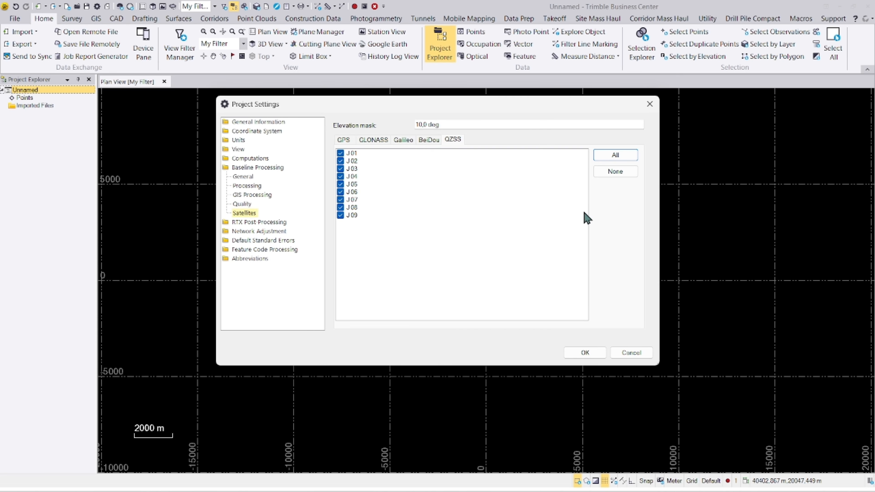
left_click(586, 353)
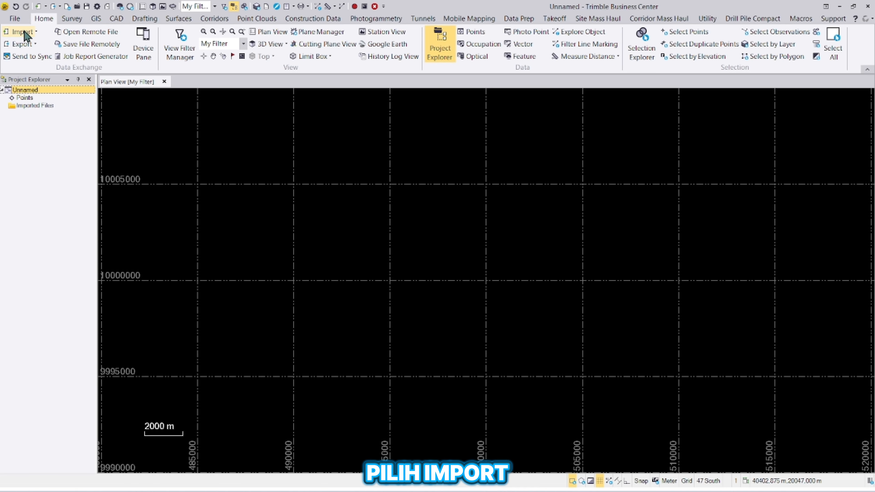
Step: Start a data import and choose the KONTEN folder in Music as the import folder
left_click(24, 31)
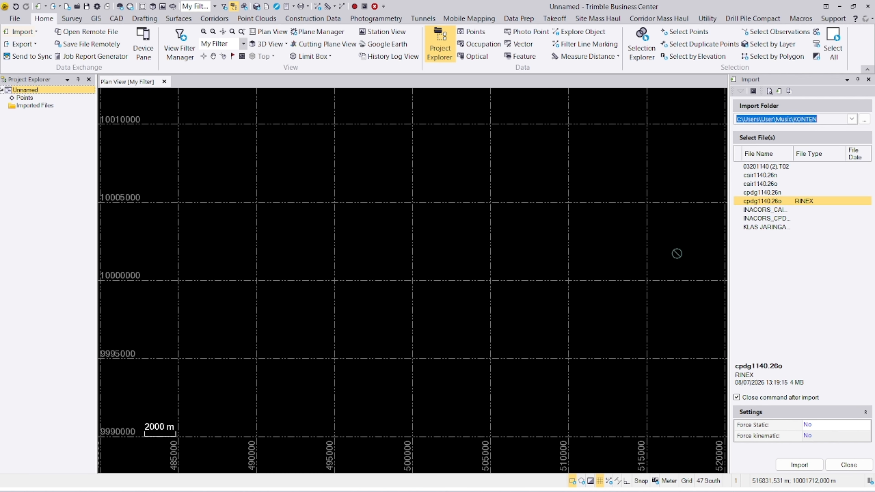
left_click(866, 120)
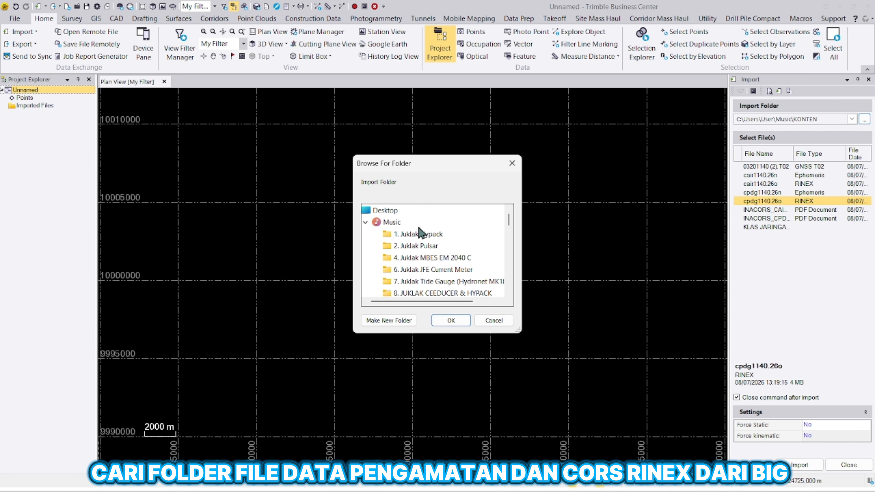
scroll(401, 249, "down", 1)
scroll(401, 249, "down", 1)
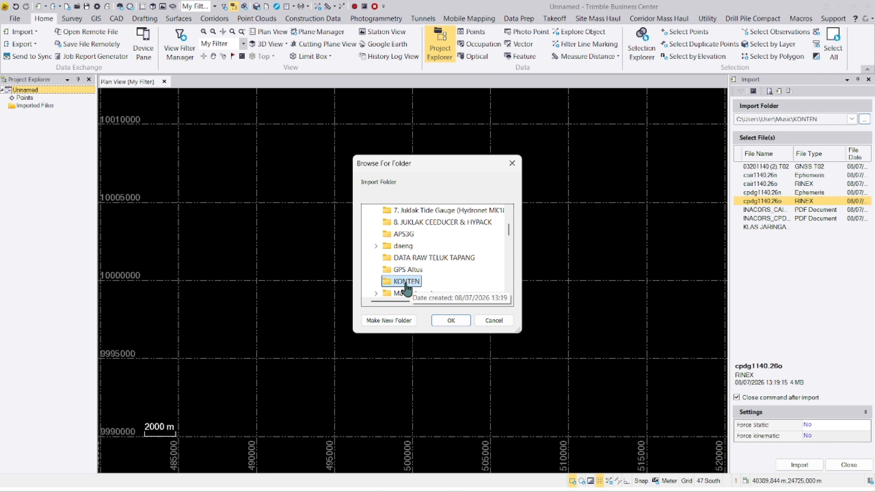
left_click(449, 321)
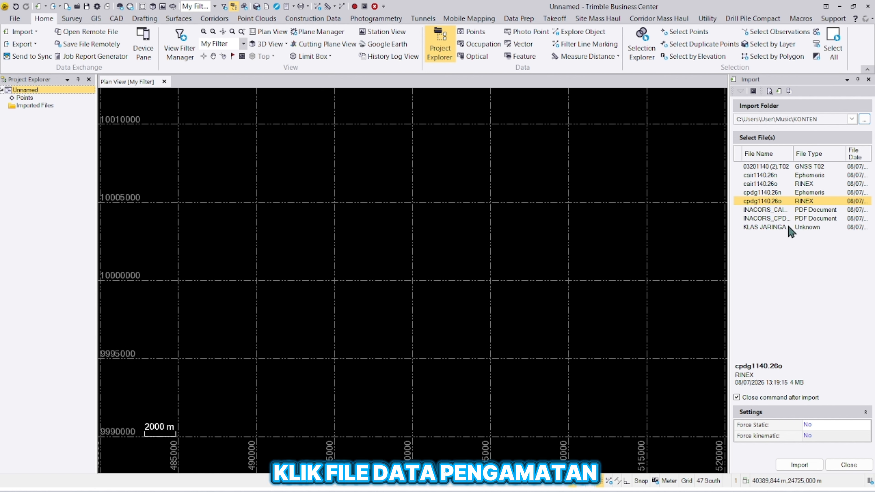
Step: Import the GNSS observation file 03201140 (2).T02 with Force Static set to Yes
left_click(784, 167)
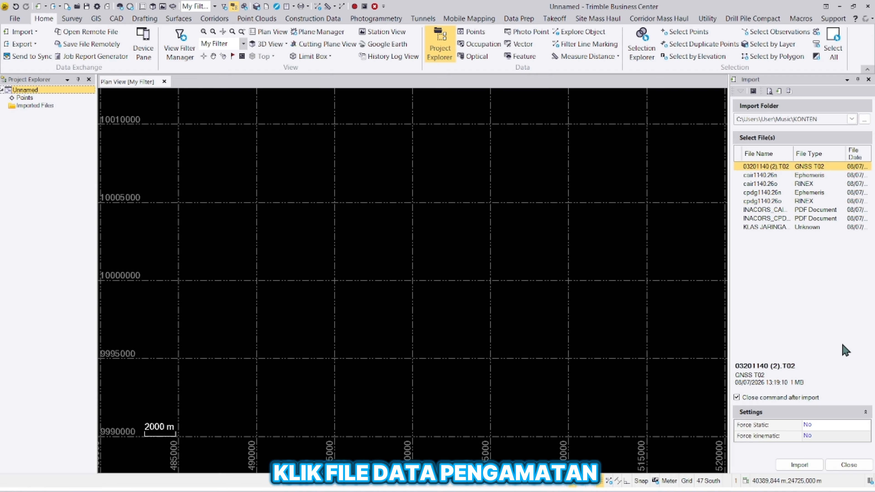
left_click(822, 427)
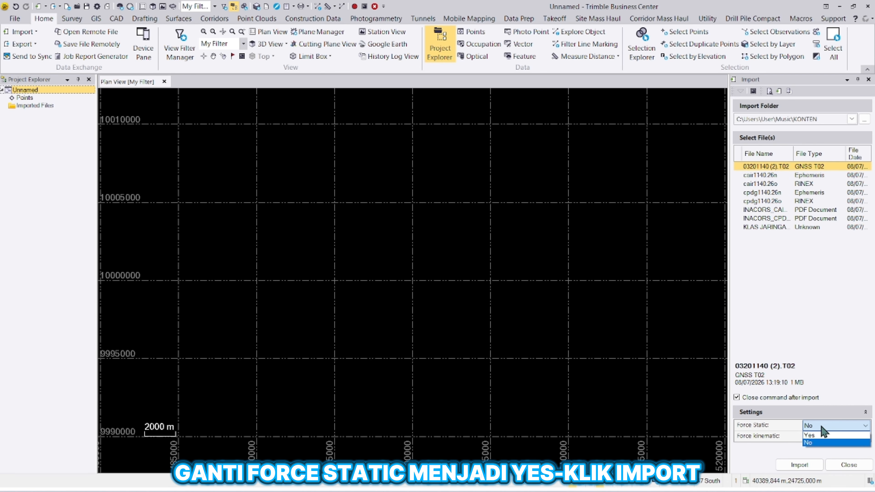
left_click(822, 436)
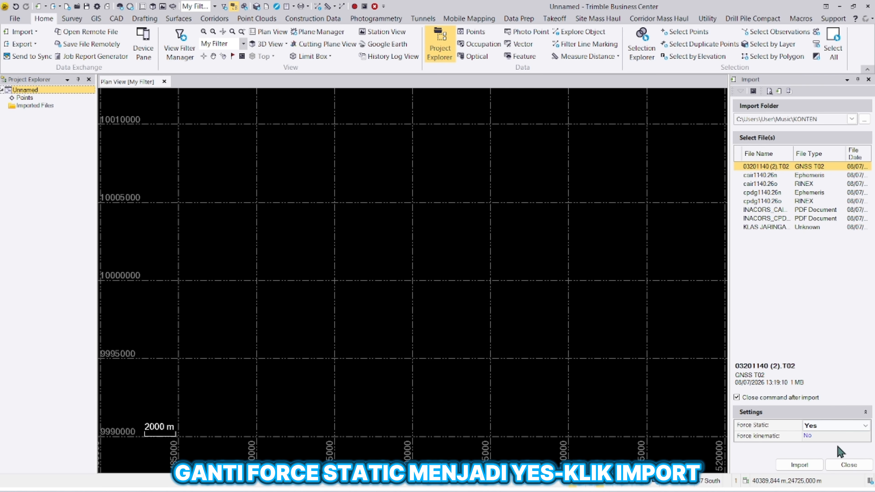
left_click(800, 465)
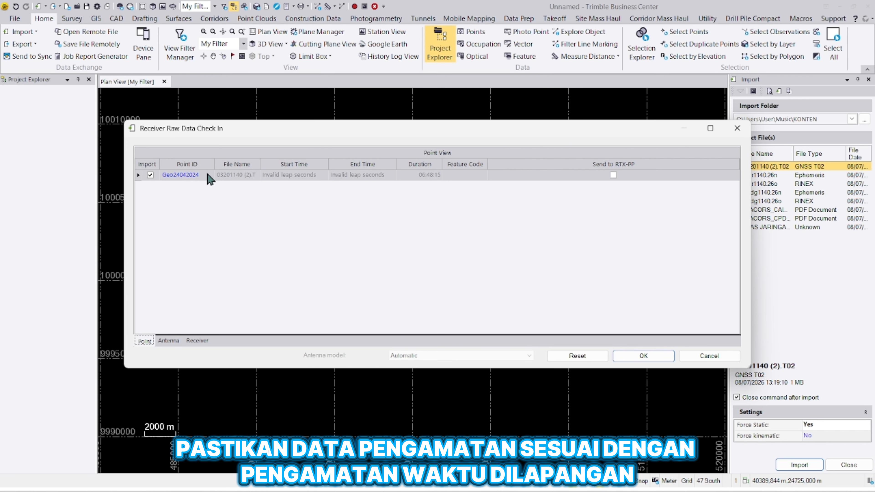
Step: Check the antenna and receiver details of the observation file and accept the raw data check-in
left_click(168, 341)
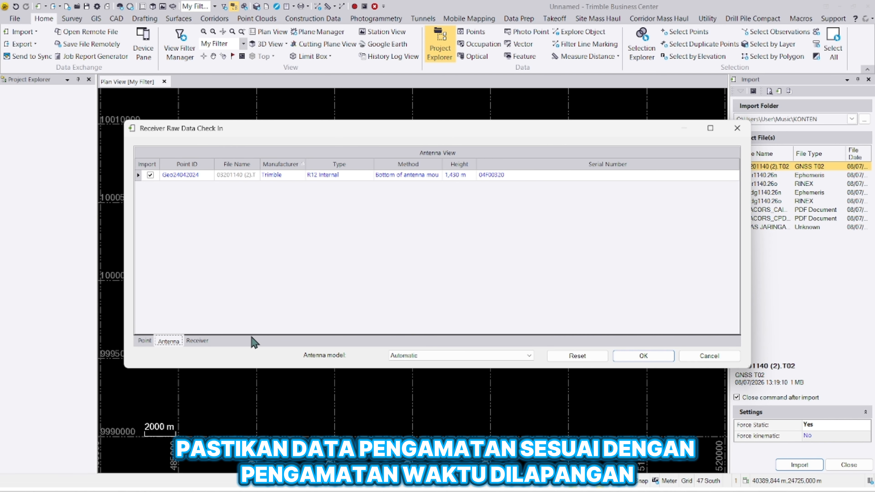
left_click(195, 341)
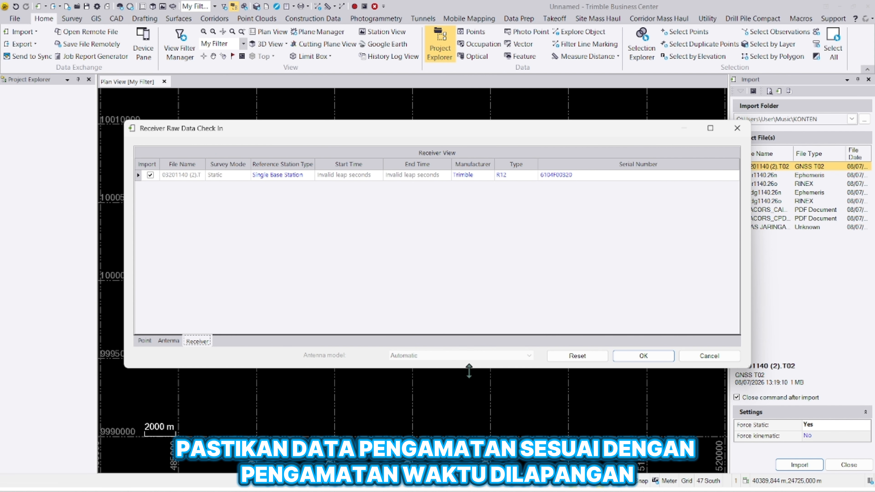
left_click(635, 356)
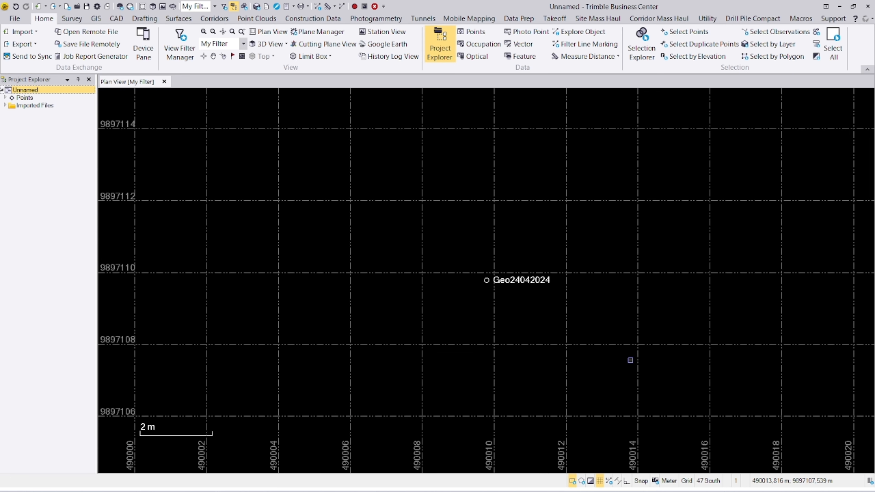
Step: Import the four CORS files cair1140.26n, cair1140.26o, cpdg1140.26n and cpdg1140.26o together
left_click(14, 35)
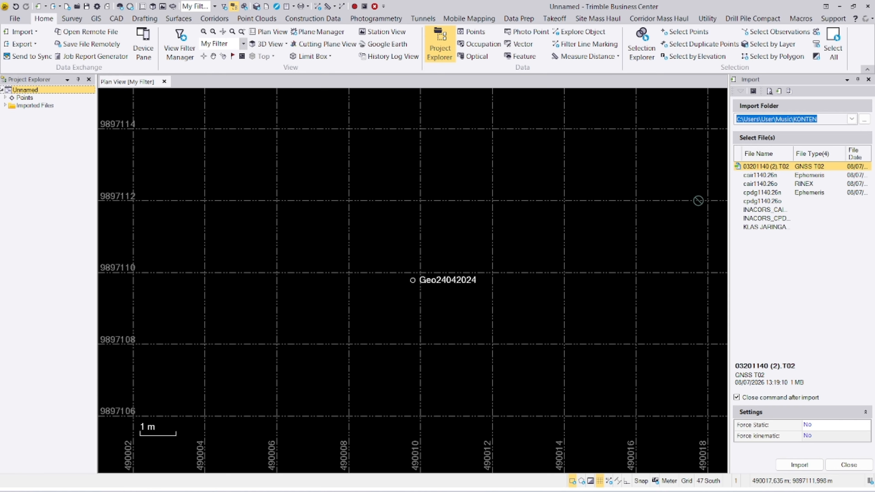
left_click(784, 175)
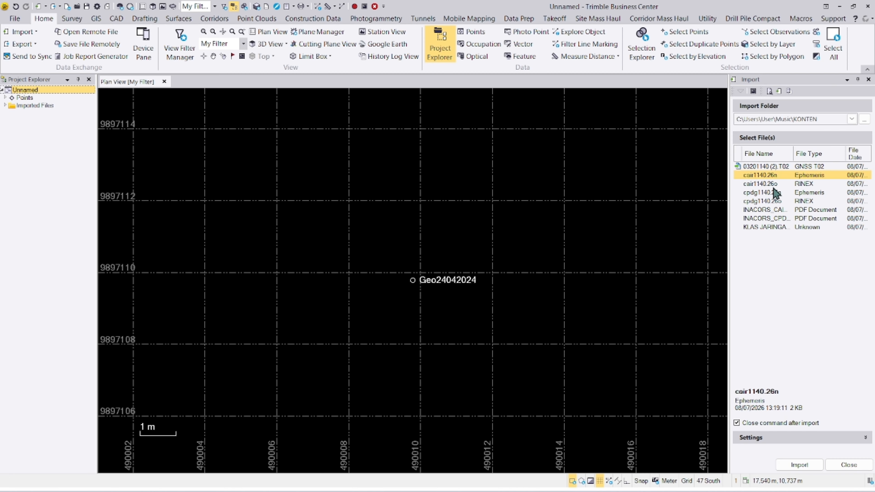
key("shift+Down")
key("shift+Down")
key("shift+Down")
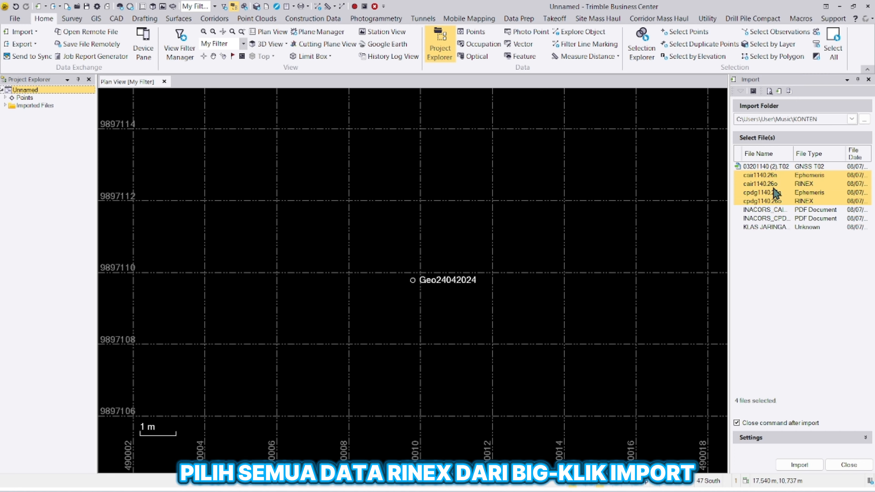
left_click(798, 466)
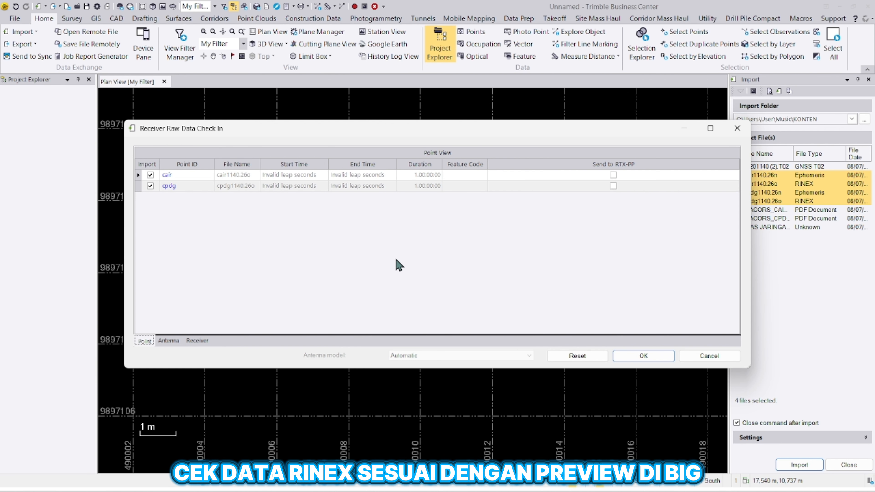
Step: Check the antenna and receiver details of the cair and cpdg stations and accept the raw data check-in
left_click(165, 341)
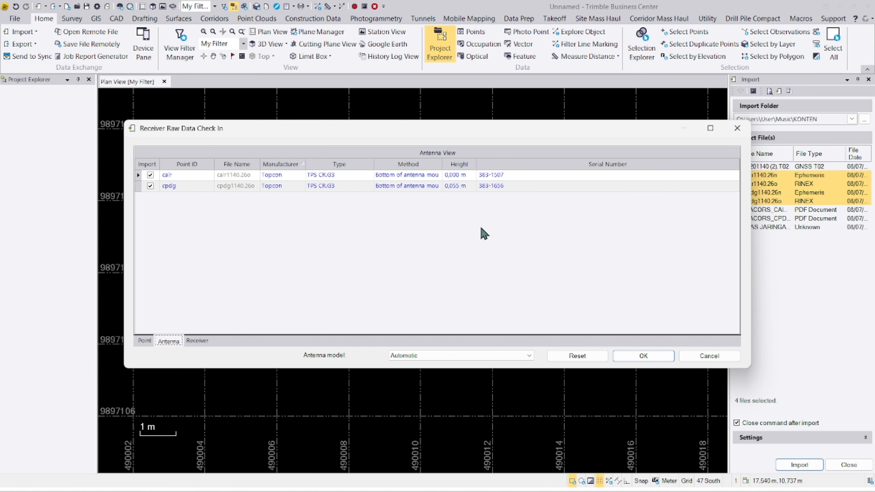
left_click(206, 341)
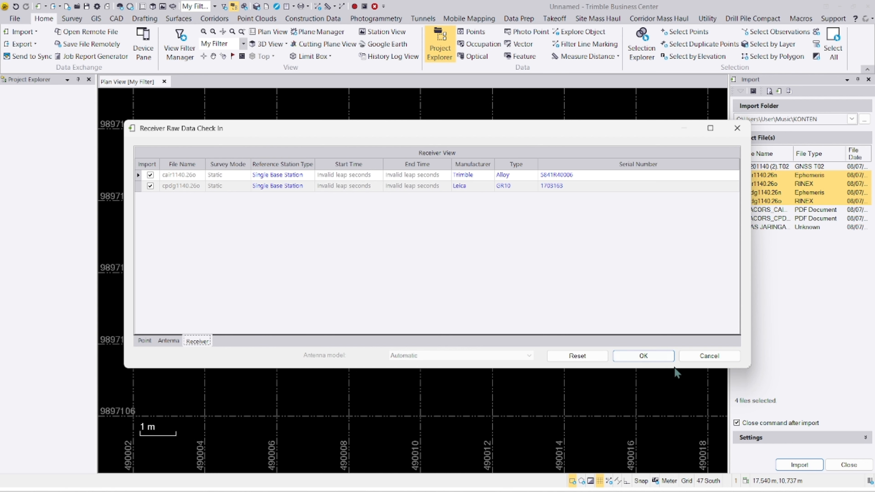
left_click(660, 359)
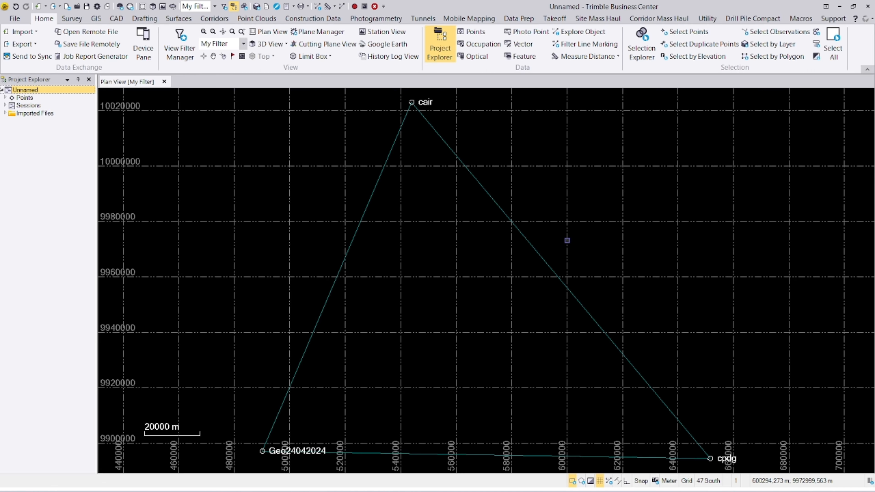
Step: Overlay the network on Google Earth to check the locations of the observation and CORS points, and return to Trimble Business Center
scroll(565, 243, "down", 3)
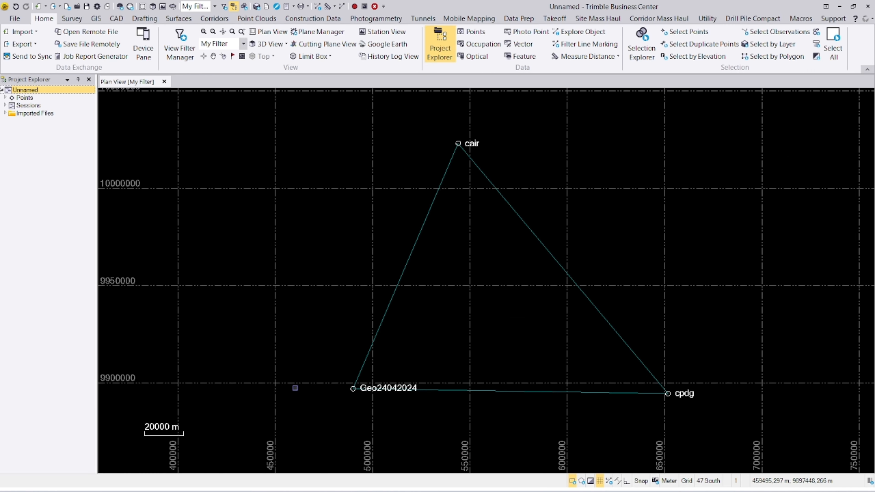
left_click(393, 46)
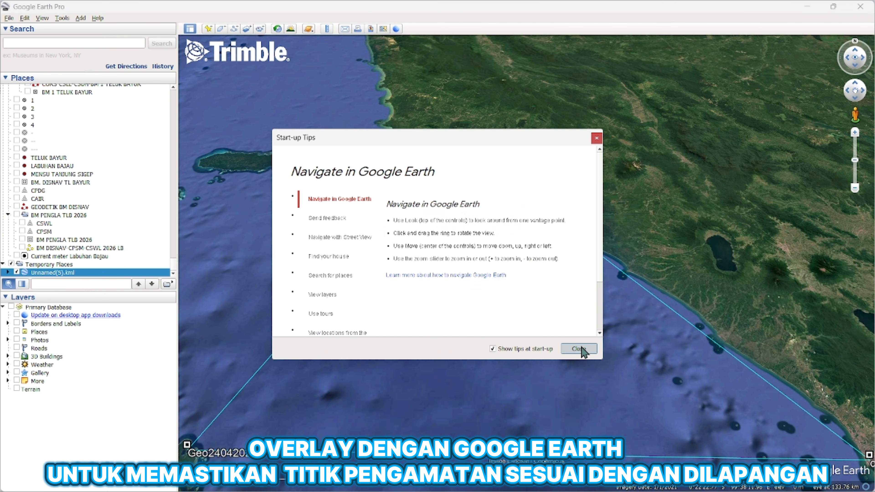
left_click(578, 350)
scroll(582, 339, "down", 2)
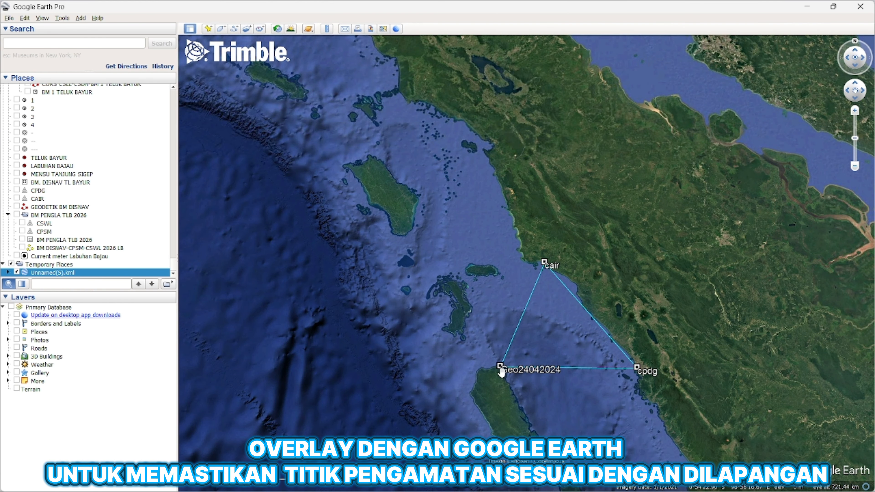
scroll(710, 331, "up", 5)
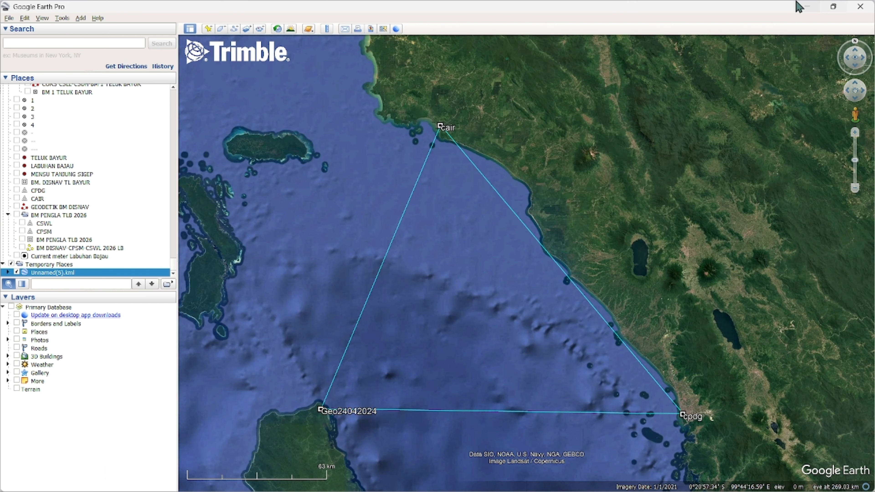
left_click(816, 6)
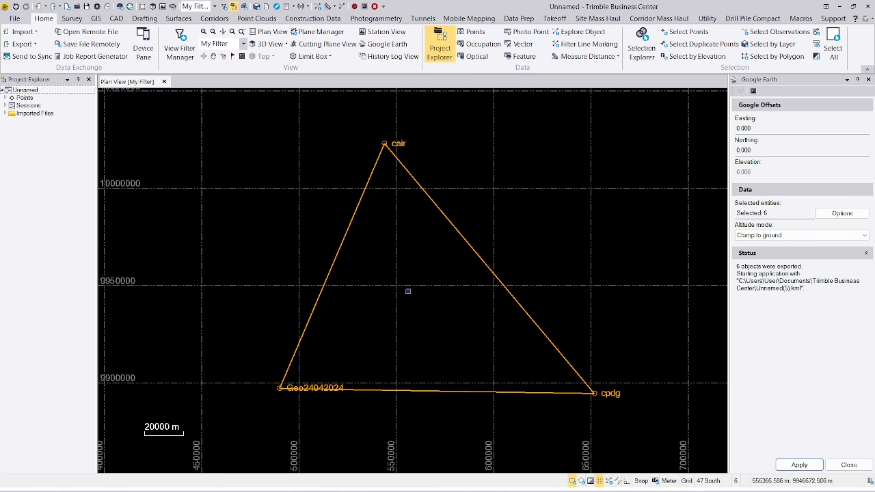
left_click(869, 79)
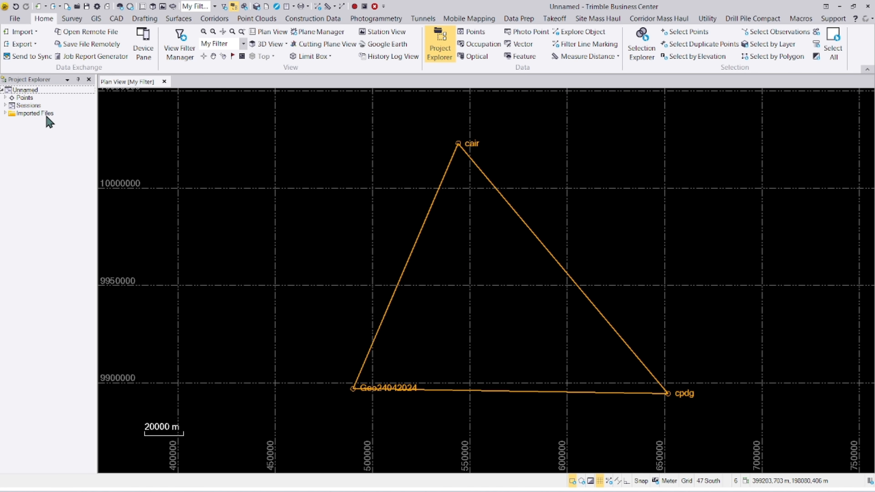
Step: Start adding a coordinate to the CORS point cair and set its coordinate type to Global
left_click(25, 98)
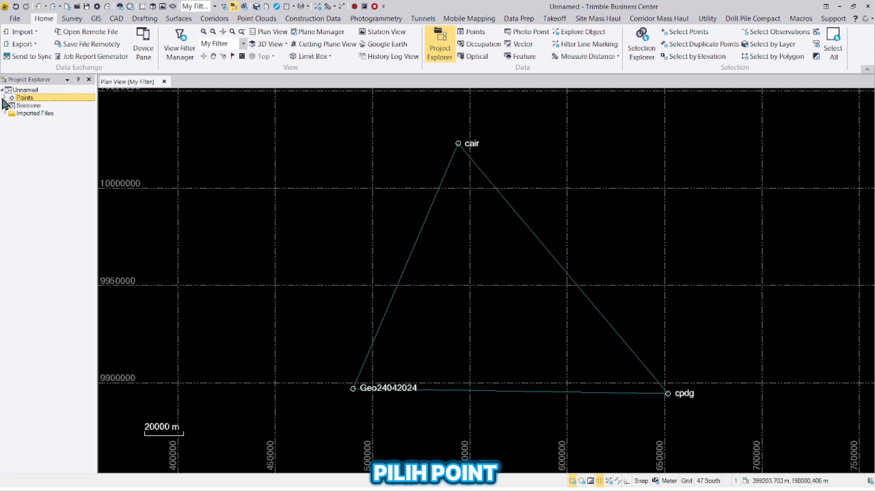
left_click(5, 98)
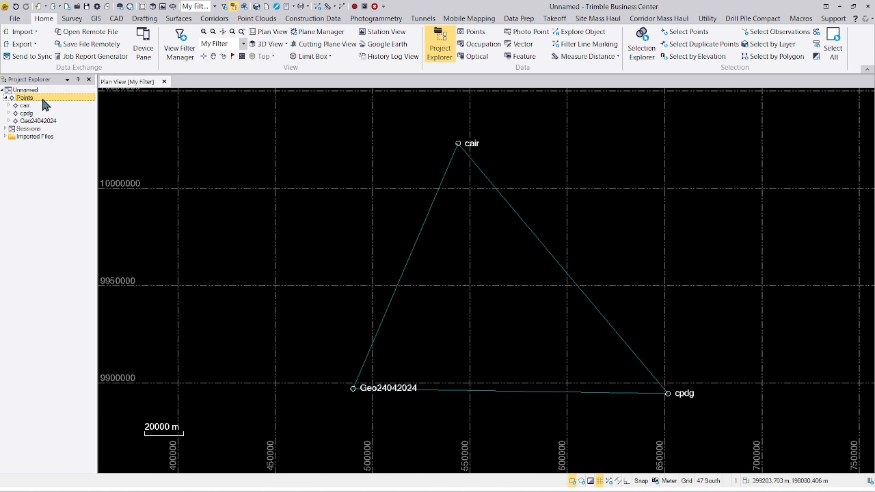
left_click(25, 106)
right_click(26, 106)
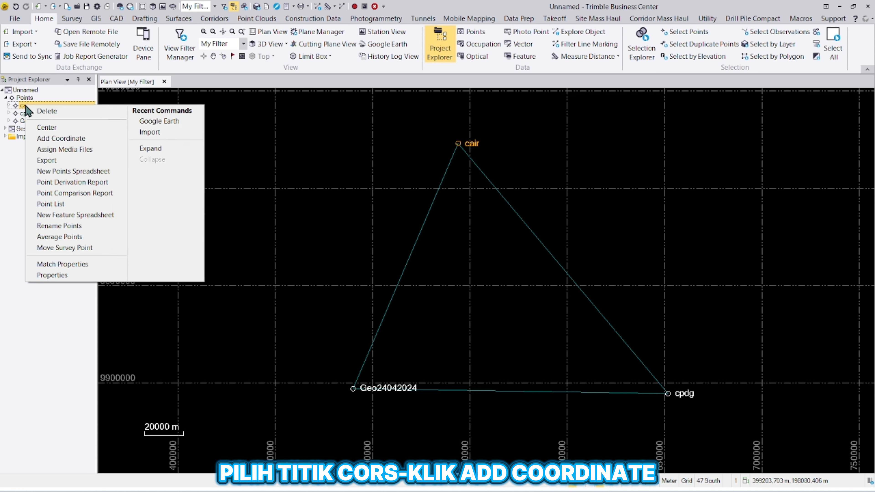
left_click(57, 140)
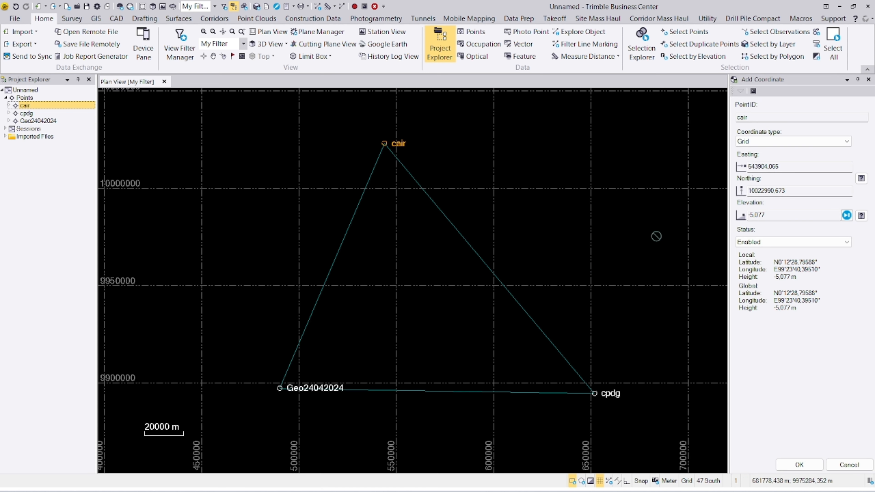
left_click(832, 145)
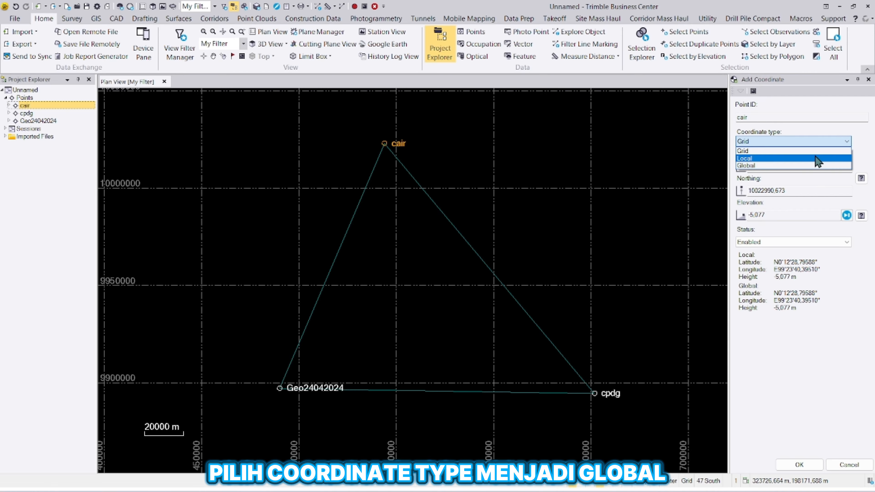
left_click(801, 166)
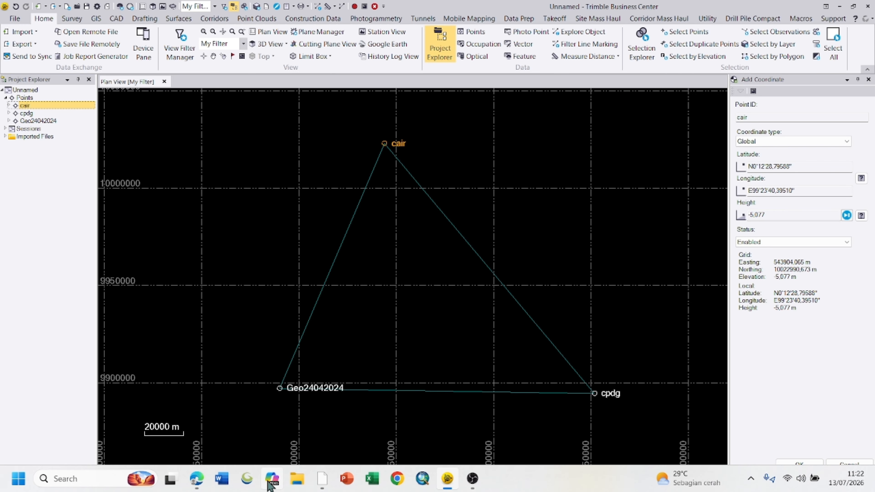
Step: Consult the INACORS_CAIR PDF in the browser and set cair's latitude to N0°12'28,79587" in Trimble Business Center
left_click(196, 479)
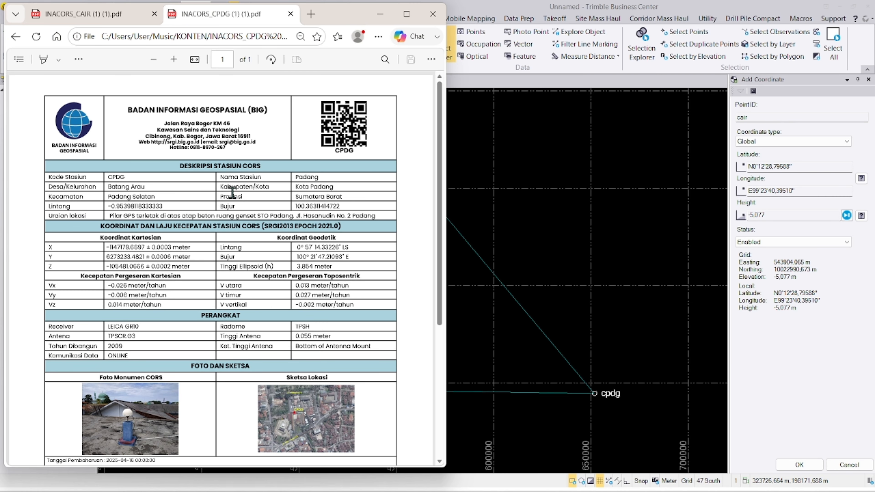
left_click(115, 20)
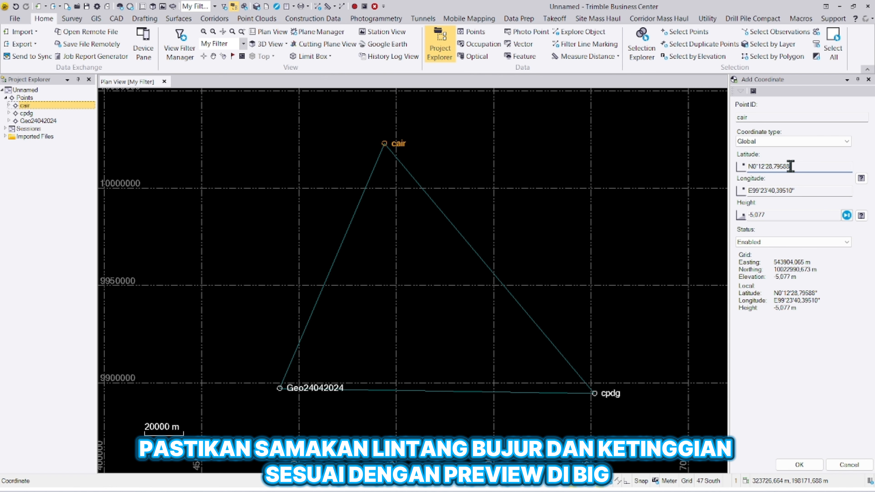
left_click(795, 167)
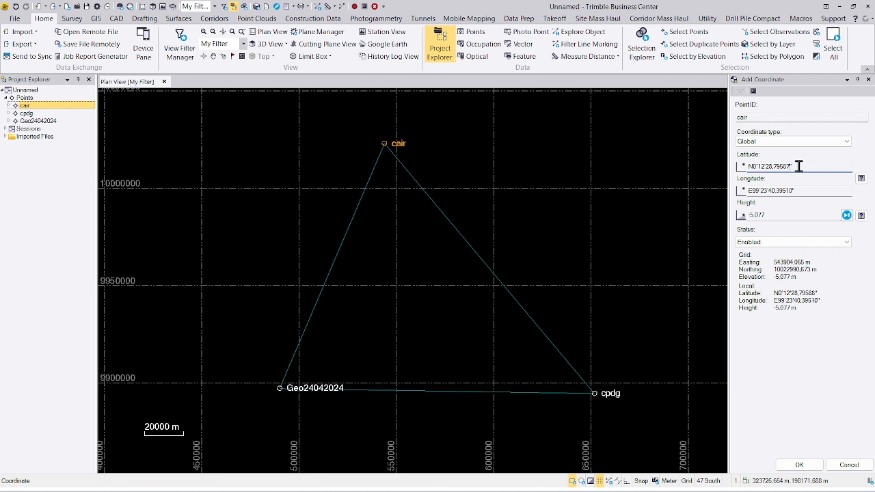
Step: Set both the horizontal position and the height of cair to Control Quality and confirm the coordinate
left_click(862, 179)
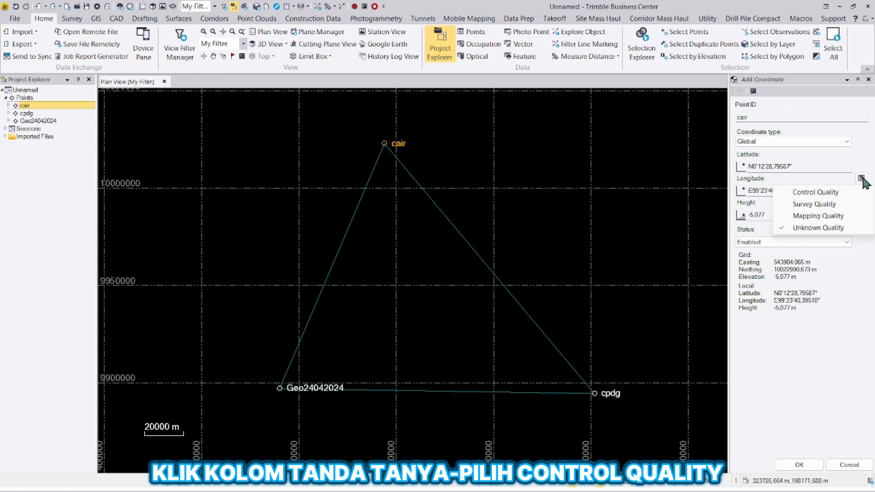
left_click(835, 192)
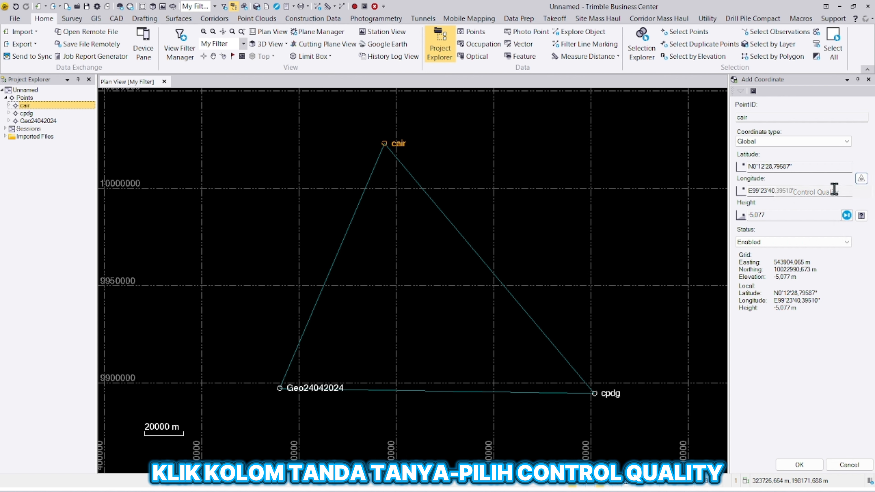
left_click(862, 216)
left_click(811, 232)
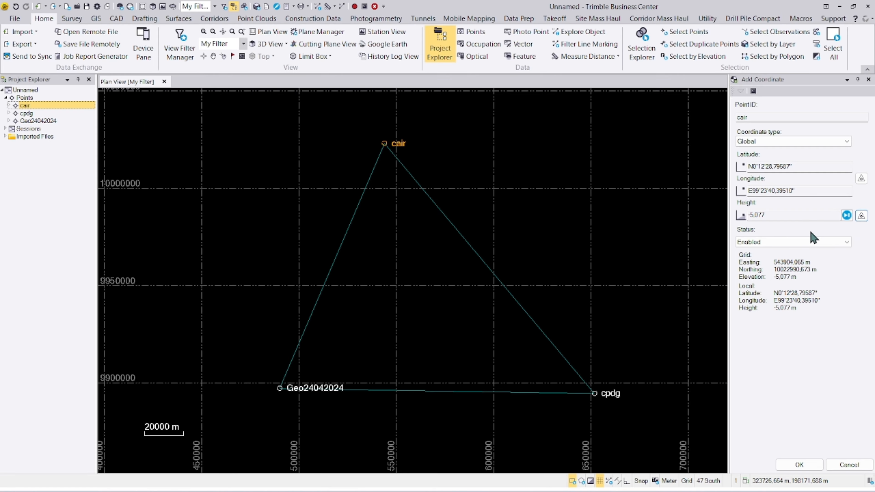
left_click(801, 465)
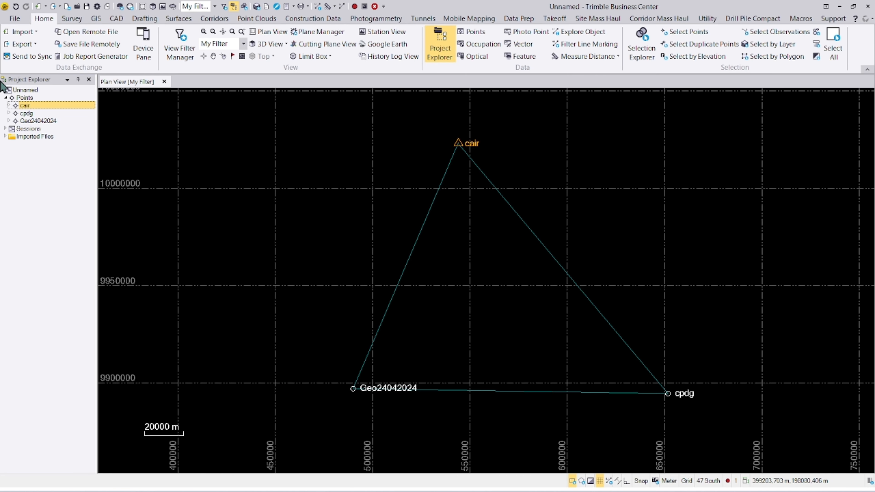
Step: Start adding a coordinate to the CORS point cpdg and set its coordinate type to Global
left_click(31, 113)
right_click(24, 113)
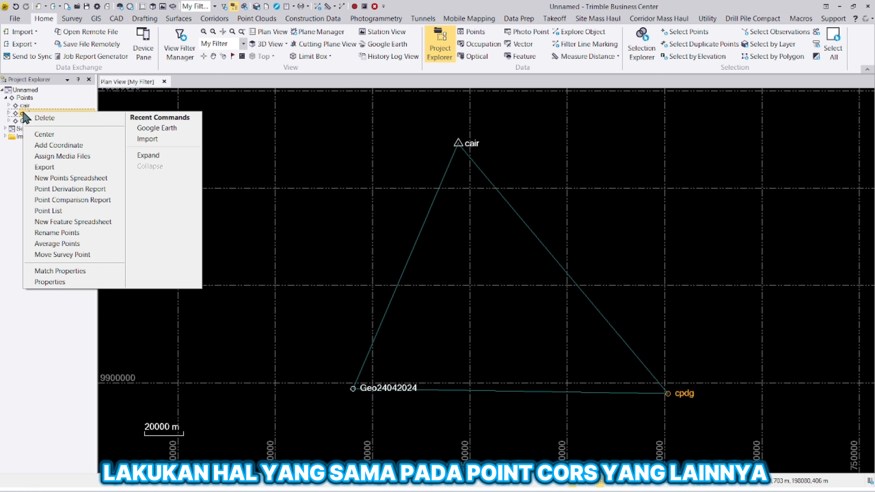
left_click(78, 146)
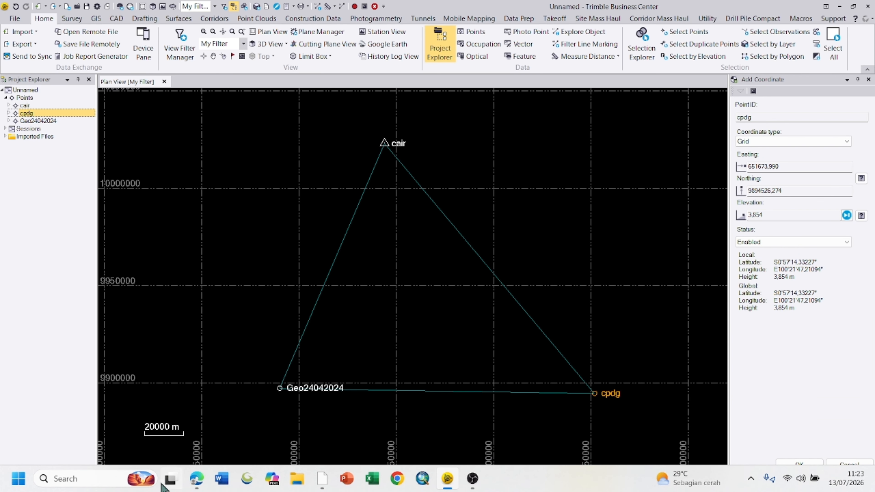
left_click(196, 485)
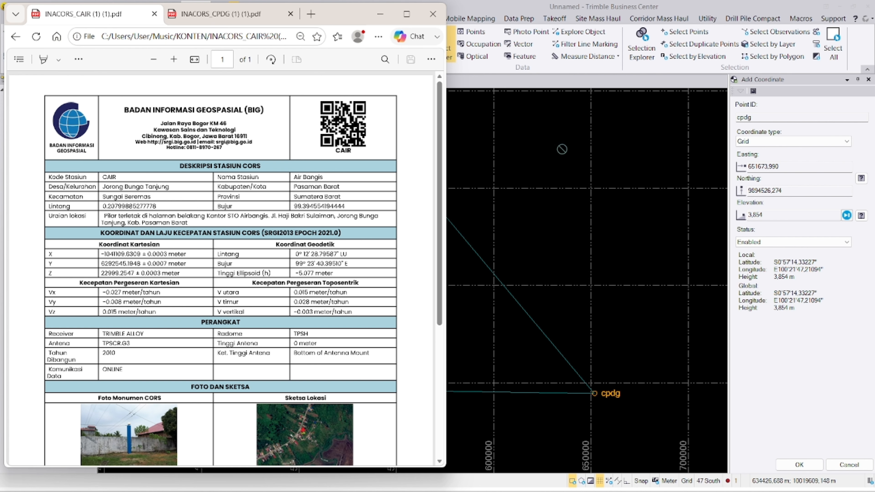
left_click(761, 144)
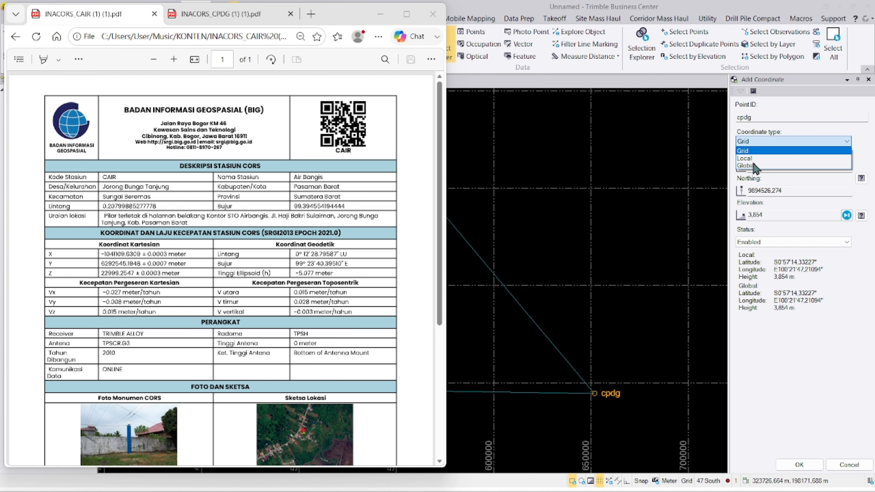
left_click(759, 168)
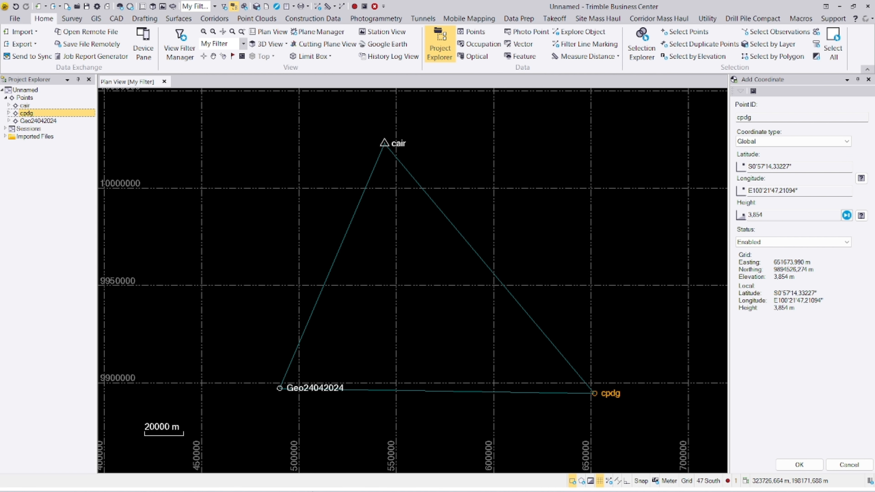
Step: Consult the INACORS_CPDG PDF in the browser and set cpdg's latitude to S0°57'14,33226" and longitude to E100°21'47,21093" in Trimble Business Center
mouse_move(232, 490)
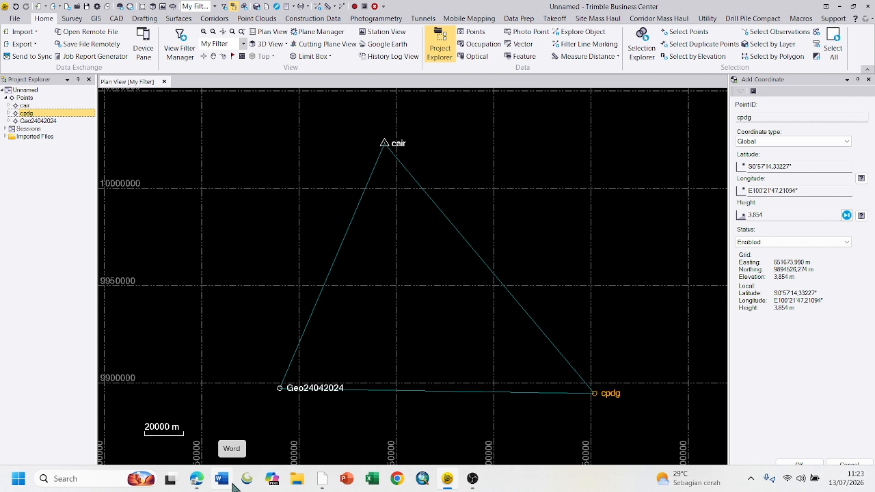
mouse_move(196, 480)
left_click(195, 413)
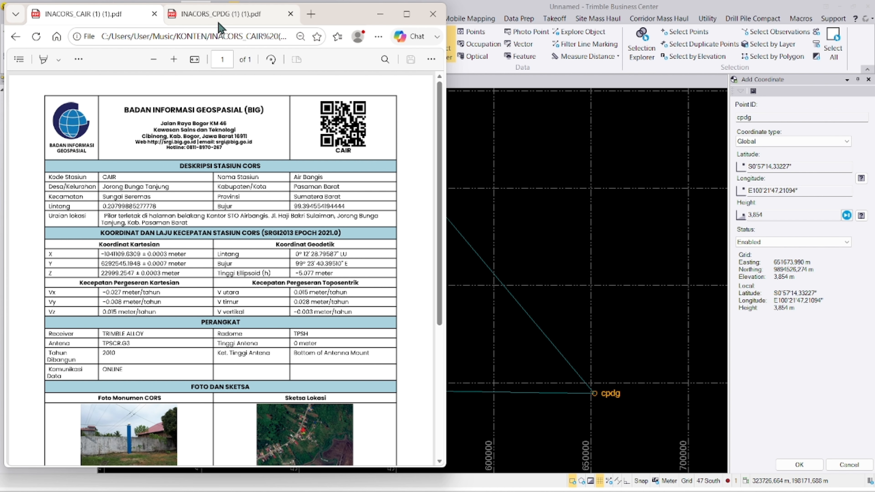
left_click(225, 17)
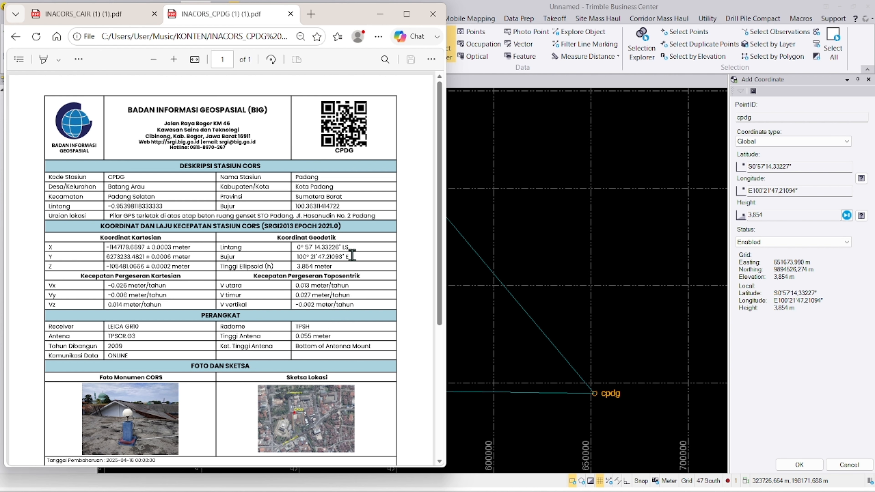
left_click(792, 164)
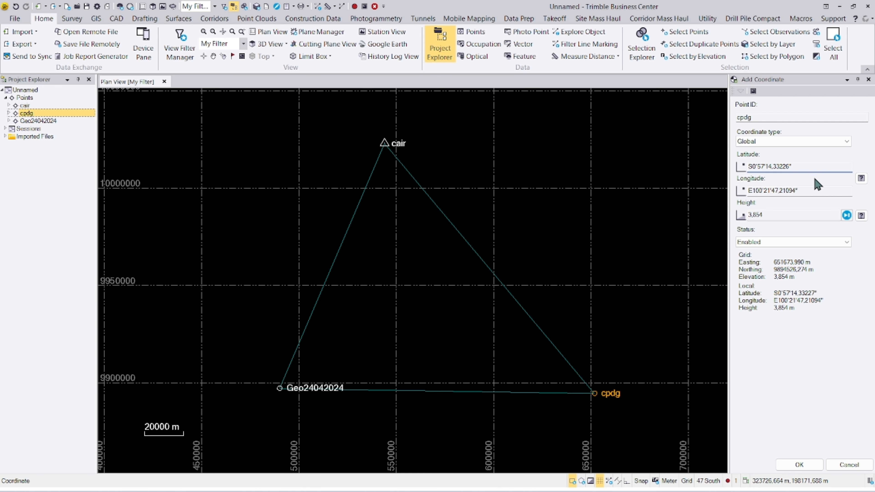
left_click(797, 189)
Step: Set both the horizontal position and the height of cpdg to Control Quality and confirm the coordinate
left_click(861, 178)
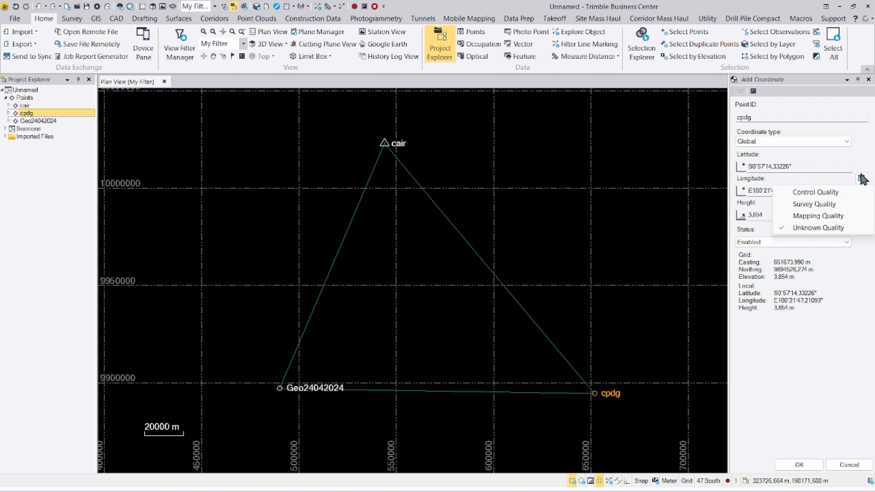
left_click(826, 193)
left_click(861, 216)
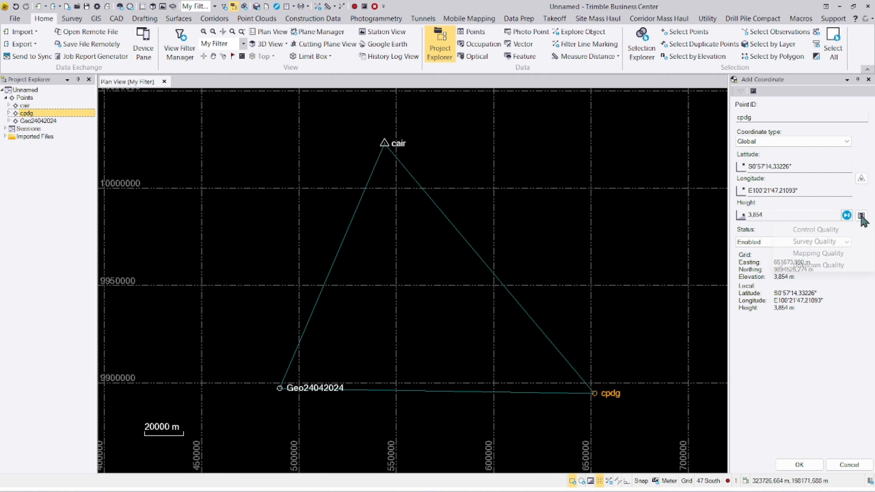
left_click(828, 230)
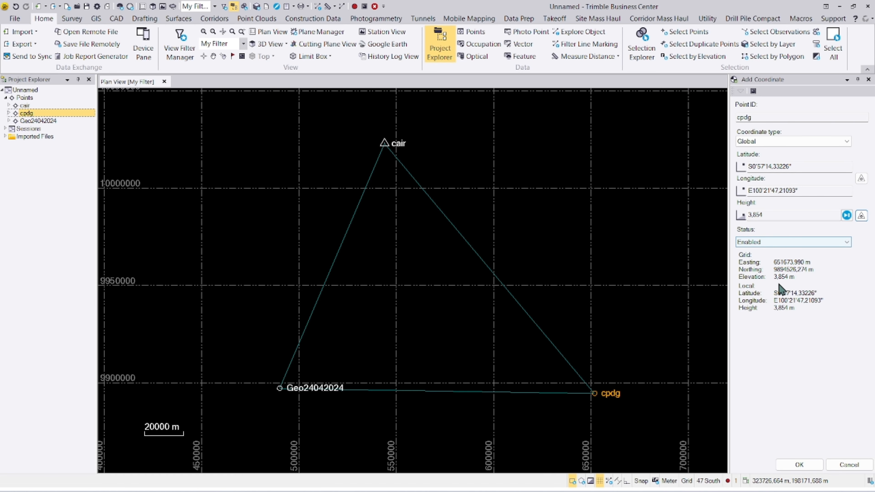
left_click(799, 465)
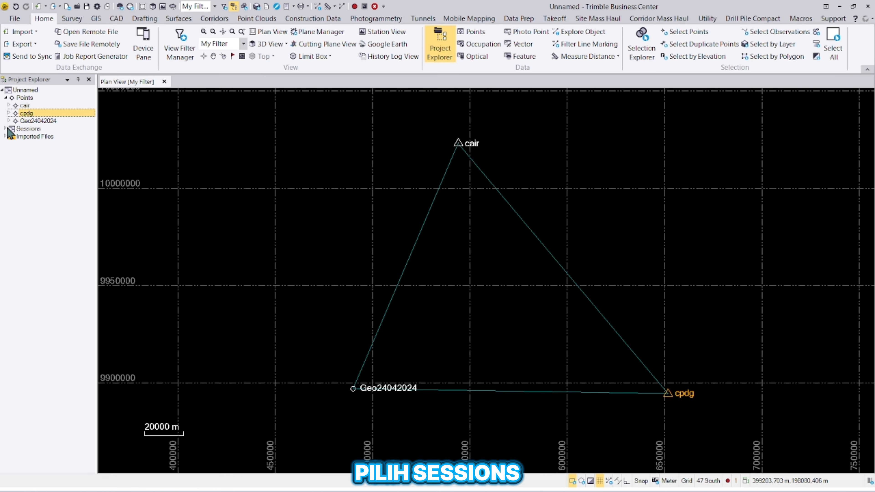
Step: Open the cair–Geo24042024 (B1) baseline in the Session Editor and maximize the editor window
left_click(6, 128)
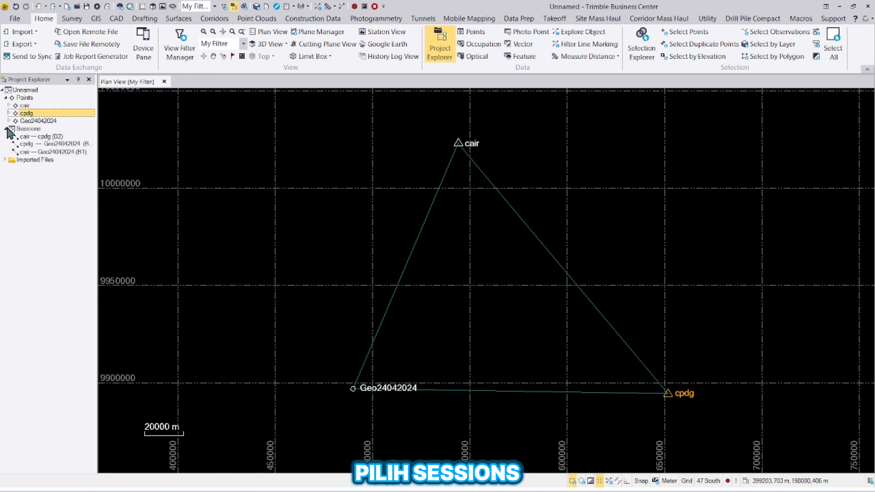
left_click(40, 154)
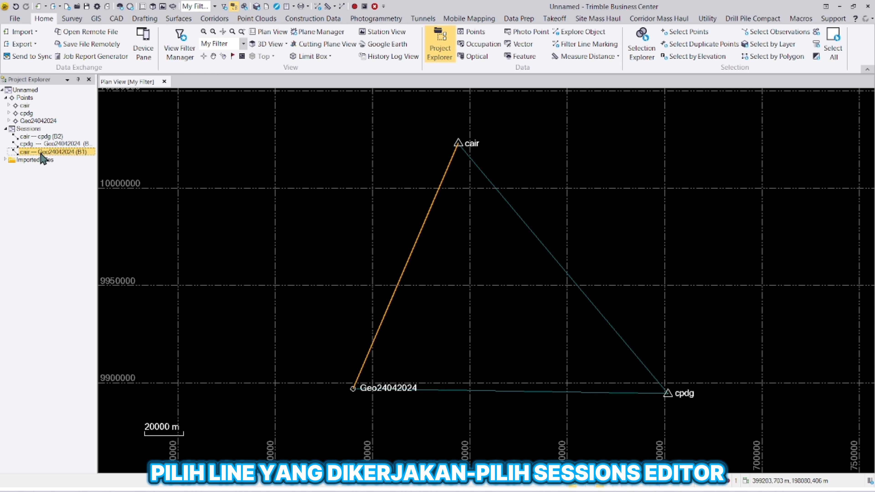
right_click(41, 154)
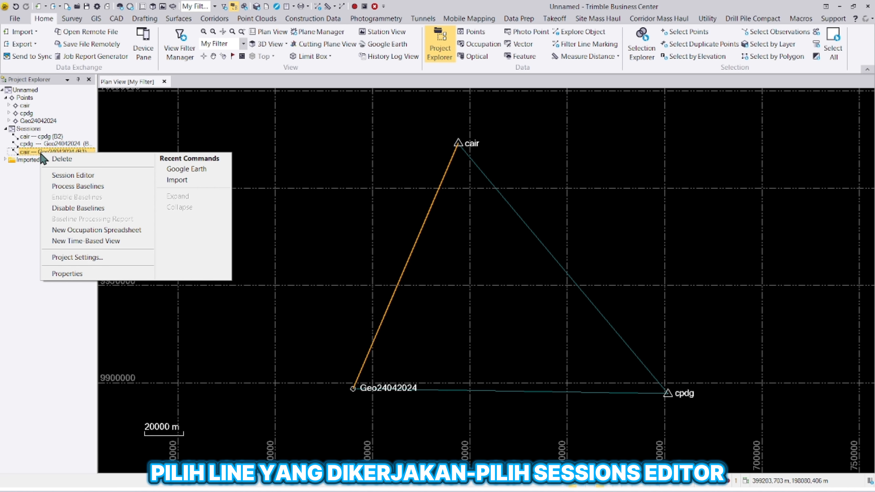
left_click(73, 176)
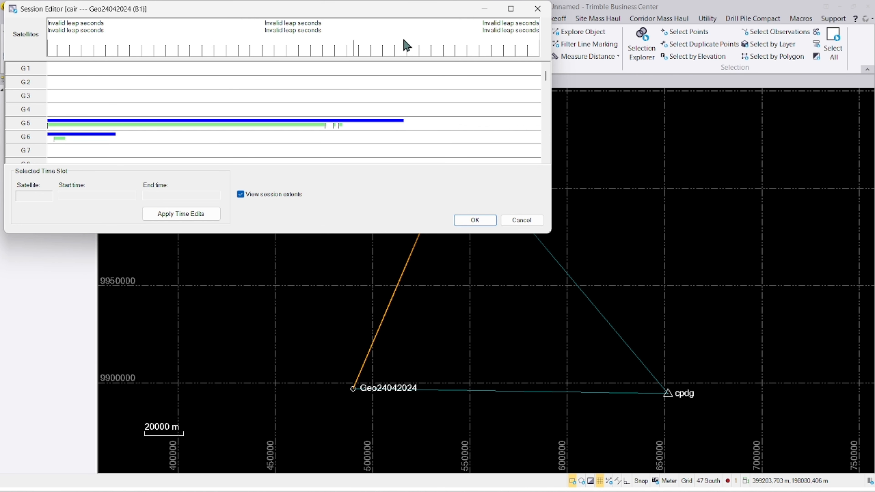
left_click(511, 10)
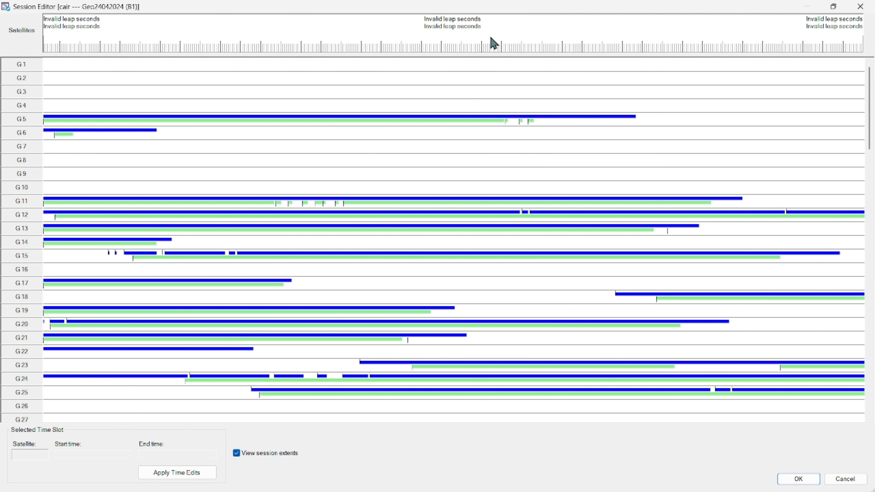
Step: Disable satellites G1 to G4, which have no signal data, in the B1 session
left_click(31, 68)
left_click(22, 82, "ctrl")
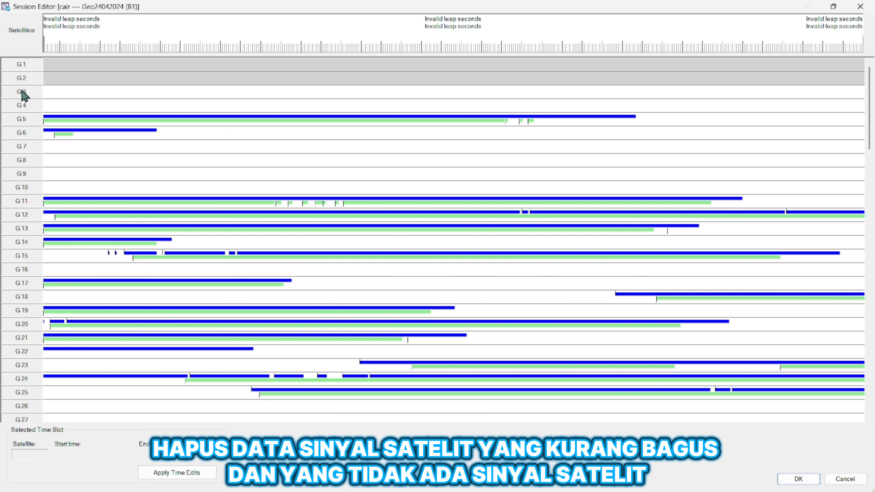
left_click(24, 94, "ctrl")
left_click(24, 106, "ctrl")
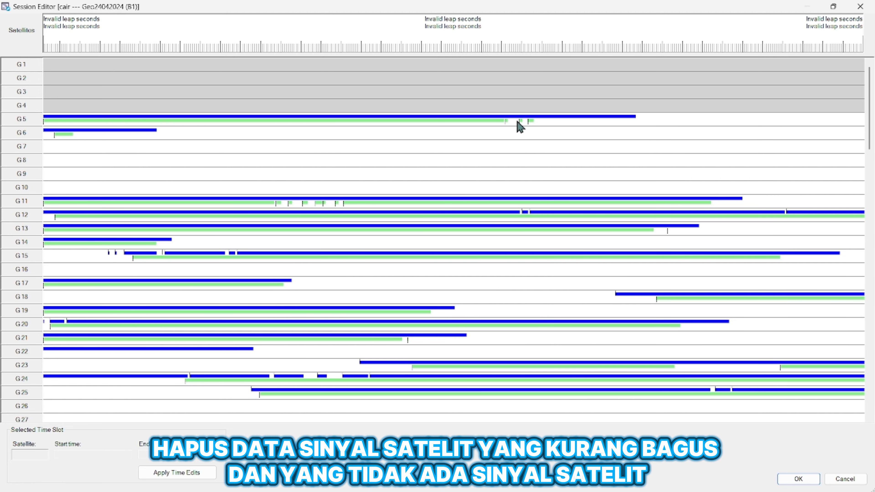
Step: Exclude the broken or missing signal periods at the end of G5 and on both ends of G6, and disable satellite G7
left_click_drag(538, 120, 873, 123)
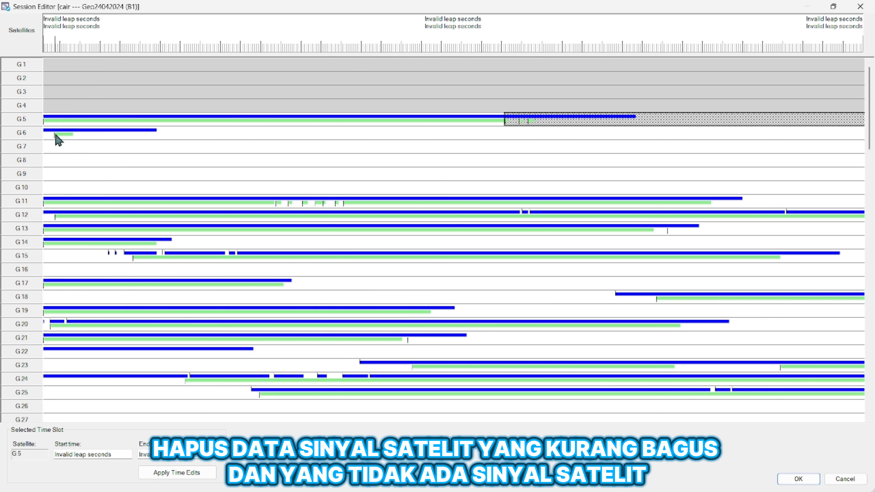
left_click_drag(55, 136, 16, 135)
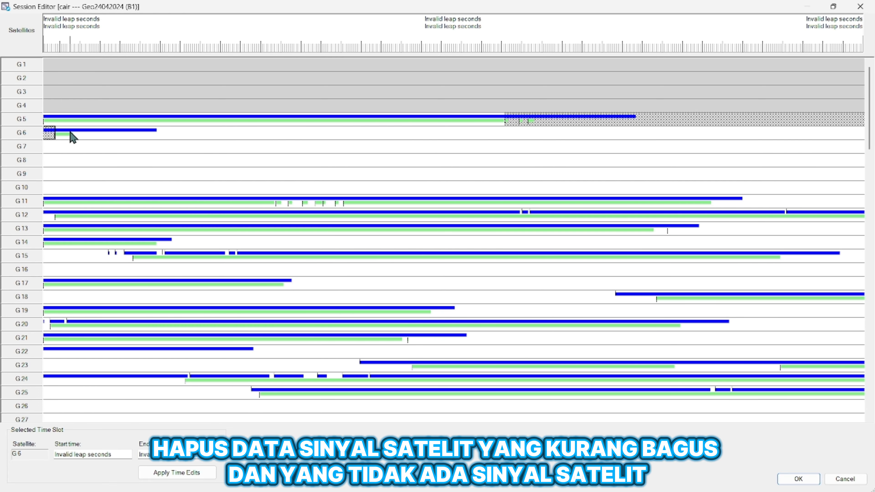
mouse_move(70, 133)
left_mouse_down()
mouse_move(828, 164)
mouse_move(874, 135)
left_mouse_up()
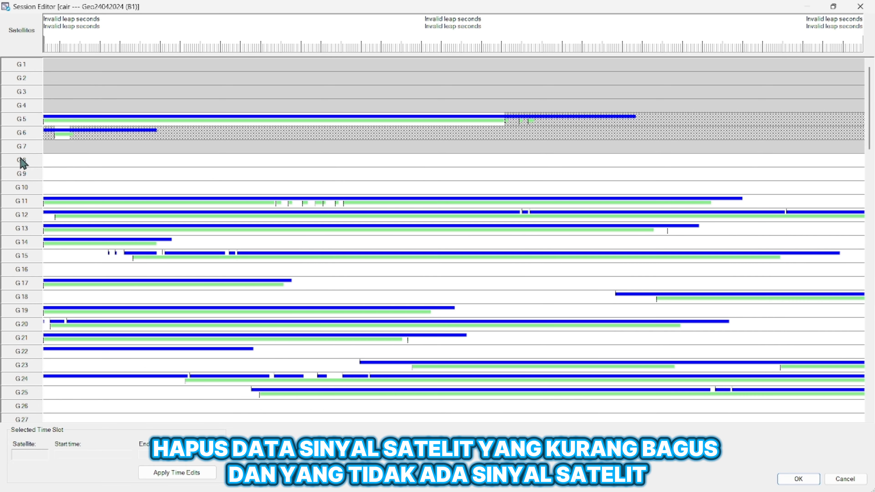
Step: Disable satellites G8 to G10 and exclude the broken signal periods of G11 and G12
left_click(21, 161)
left_click(23, 174)
left_click(26, 188)
left_click(559, 214)
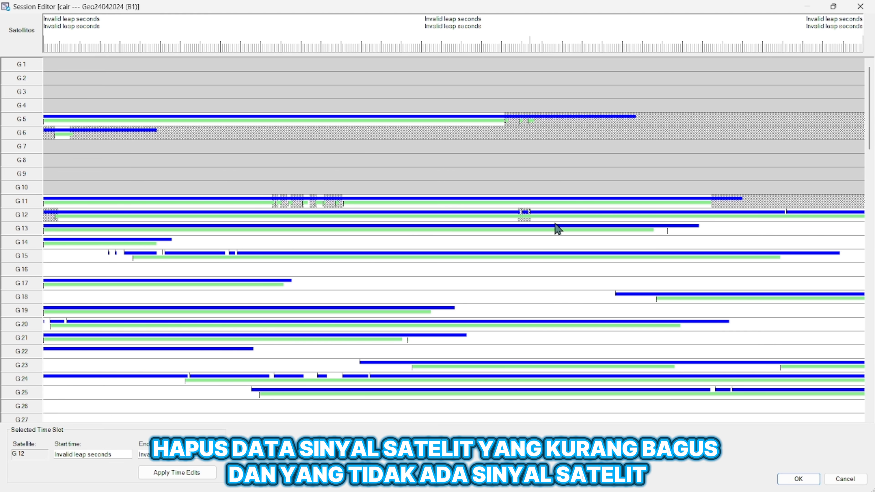
Step: Disable the remaining B1 satellites without usable signal, such as G22, G23 and G28, exclude broken periods on the others, and confirm the session edits
scroll(22, 311, "down", 1)
scroll(20, 328, "down", 3)
left_click(20, 353)
scroll(21, 355, "down", 5)
left_click(25, 243)
scroll(34, 255, "down", 2)
left_click_drag(774, 297, 865, 299)
left_click_drag(245, 313, 308, 316)
scroll(435, 184, "down", 9)
scroll(26, 305, "down", 5)
scroll(233, 287, "up", 20)
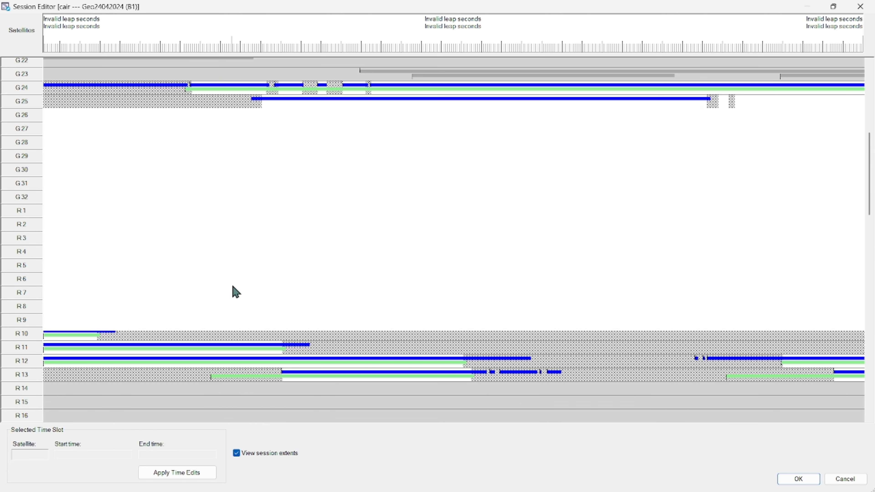
scroll(233, 287, "up", 4)
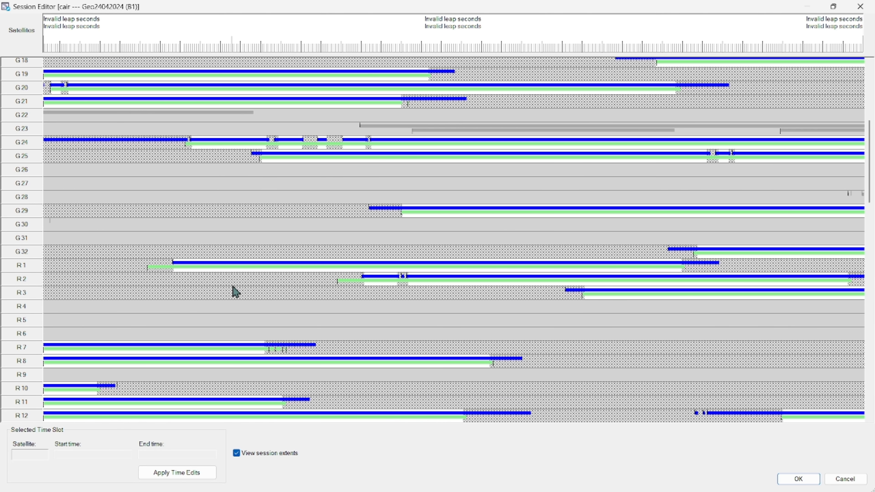
left_click(799, 479)
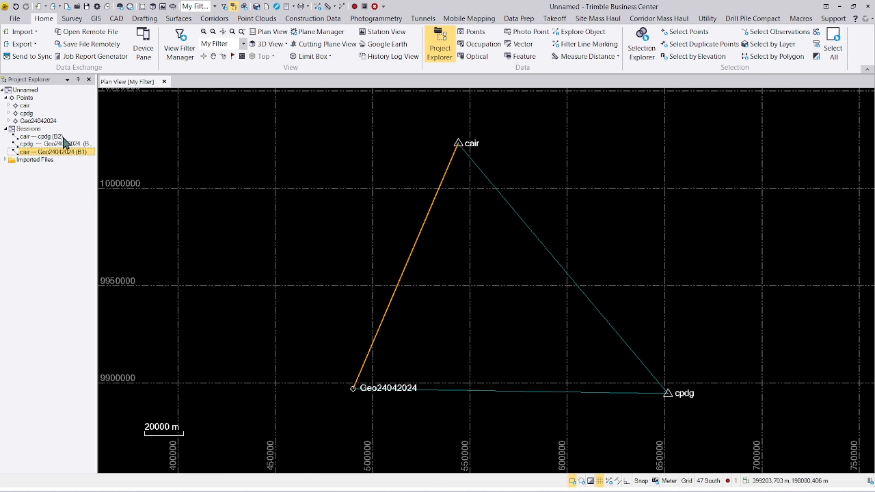
Step: Open the cair–cpdg (B2) baseline in the Session Editor and maximize the editor window
left_click(55, 136)
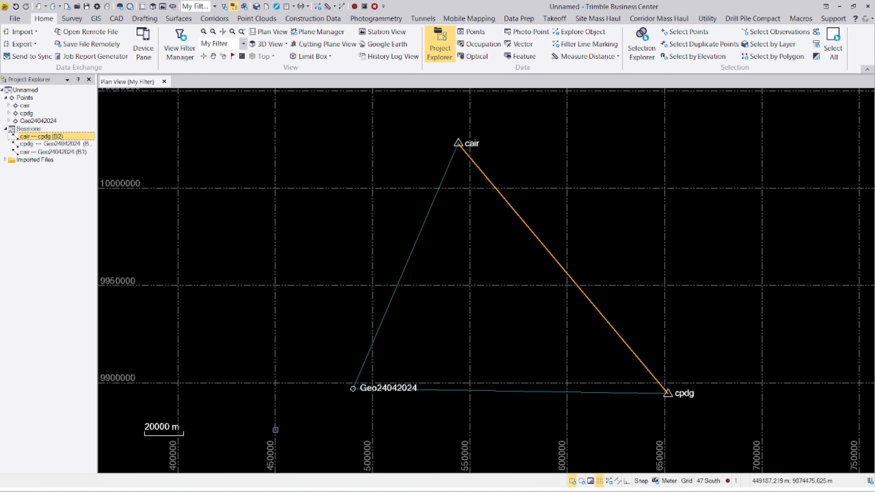
right_click(86, 138)
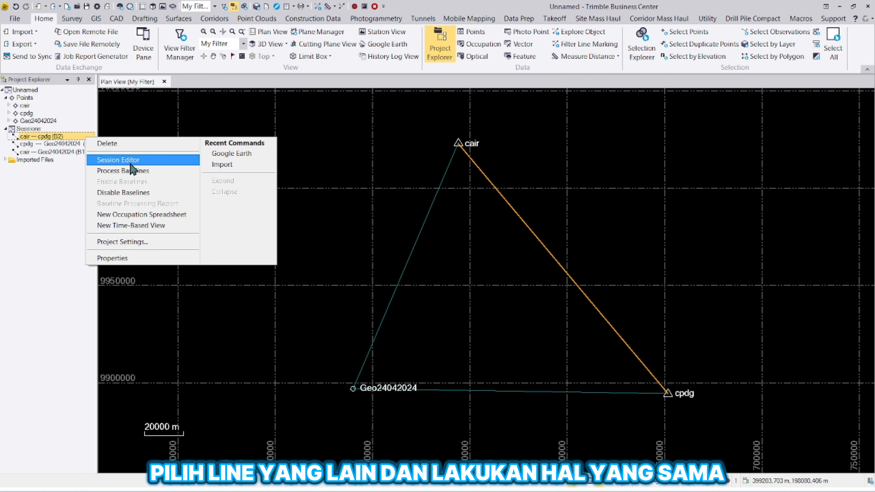
left_click(131, 162)
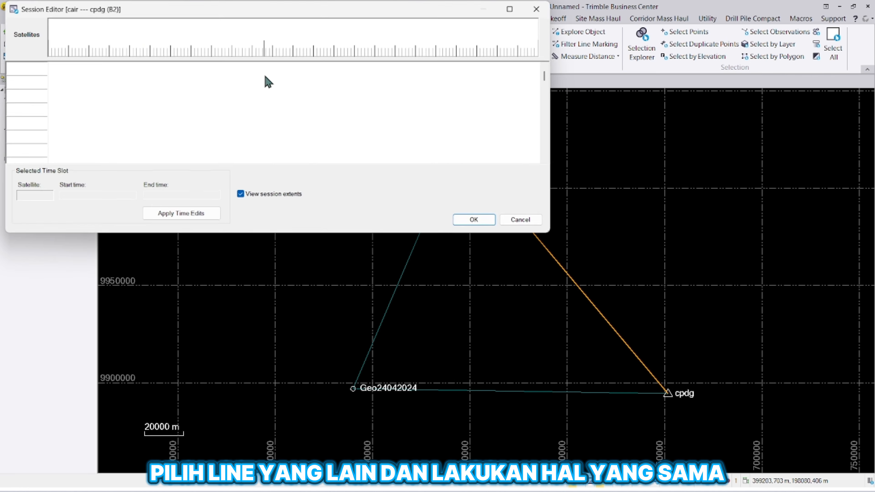
double_click(508, 9)
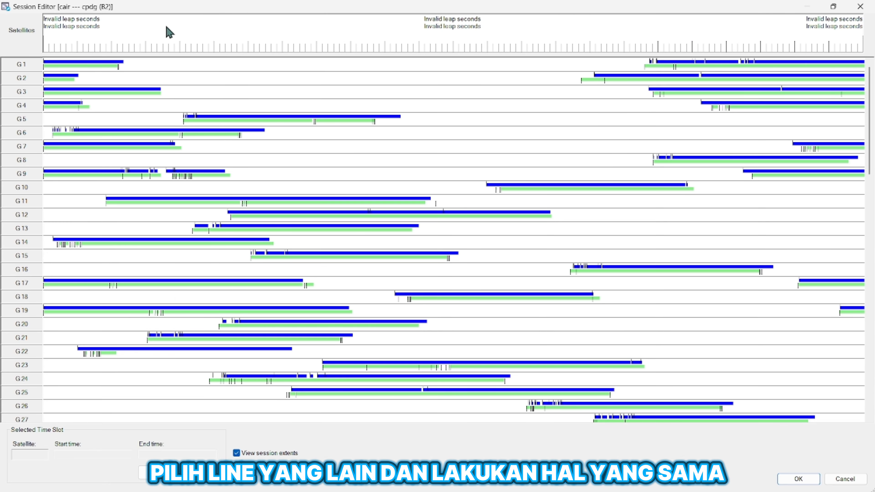
Step: Exclude the missing and interrupted signal periods of satellites G1 and G2 in the B2 session
left_click_drag(119, 66, 661, 66)
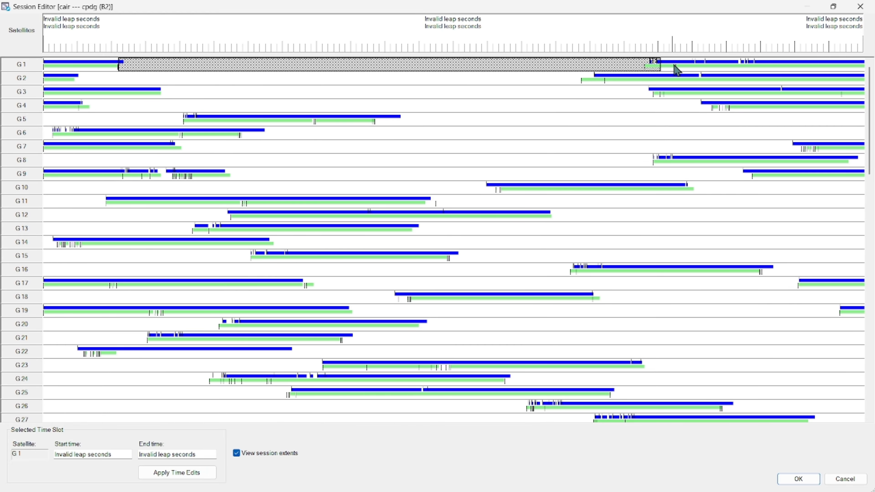
left_click(675, 66)
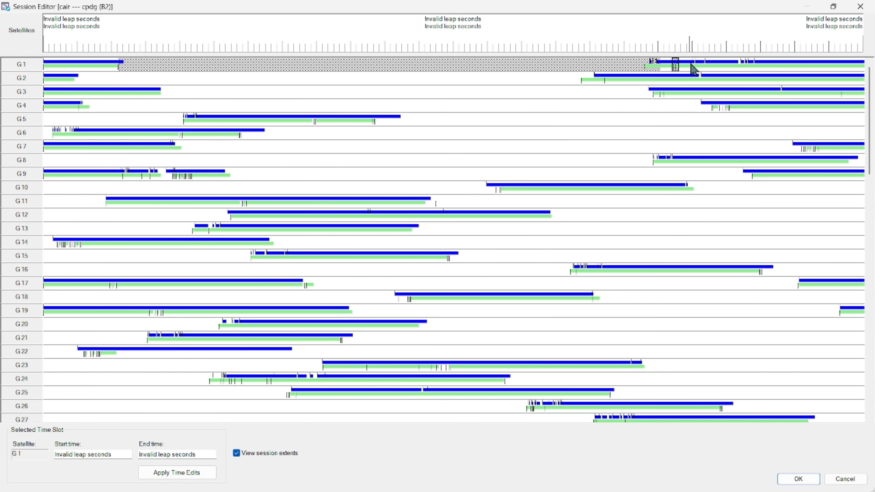
left_click_drag(691, 64, 757, 61)
left_click_drag(77, 82, 607, 81)
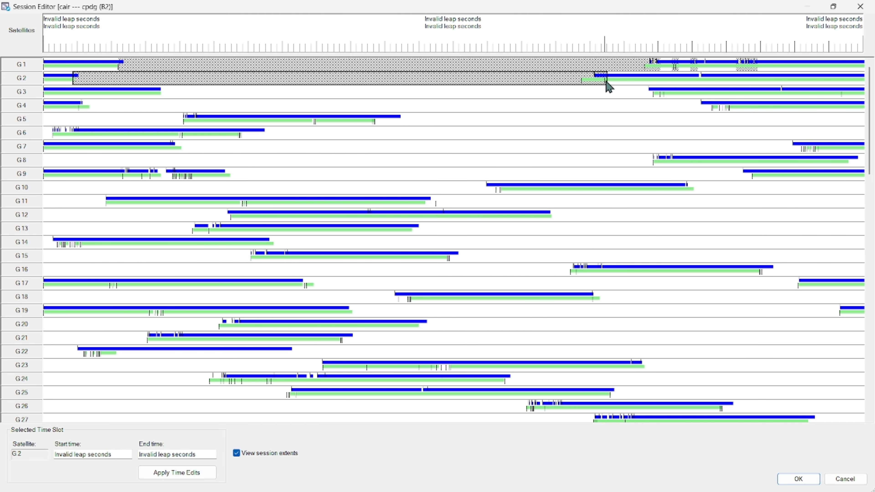
left_click_drag(697, 80, 703, 81)
Step: Exclude the missing and interrupted signal periods of satellites G3 to G20 in the B2 session and begin on G21
left_click_drag(778, 90, 785, 90)
left_click_drag(161, 92, 665, 92)
left_click_drag(150, 175, 760, 176)
left_click_drag(279, 257, 291, 257)
left_click_drag(445, 257, 865, 258)
left_click_drag(44, 271, 604, 271)
left_click_drag(44, 339, 150, 339)
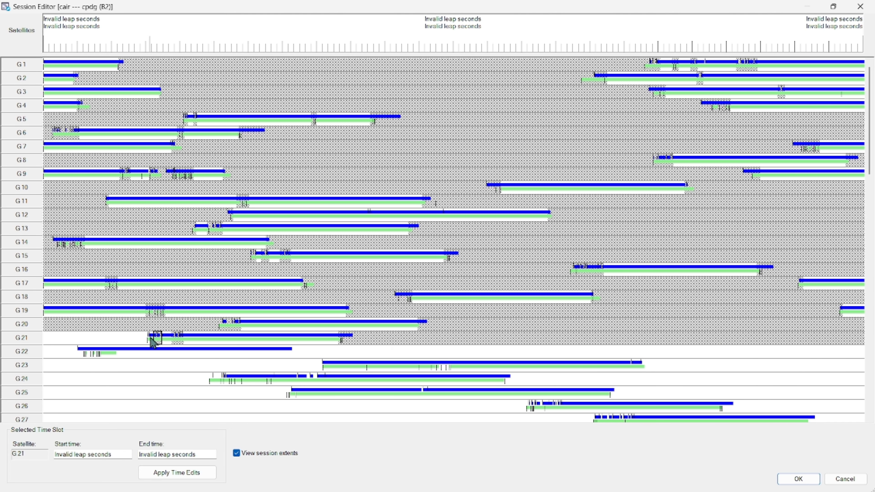
Step: Exclude the missing and broken signal periods from G22 to G32 and R1 to R11, disabling R6 and starting on R12
scroll(448, 340, "down", 7)
left_click_drag(44, 121, 296, 120)
left_click_drag(44, 202, 501, 202)
left_click_drag(818, 202, 864, 202)
left_click_drag(43, 283, 648, 283)
left_click_drag(800, 284, 865, 284)
scroll(448, 310, "down", 1)
left_click_drag(44, 325, 204, 325)
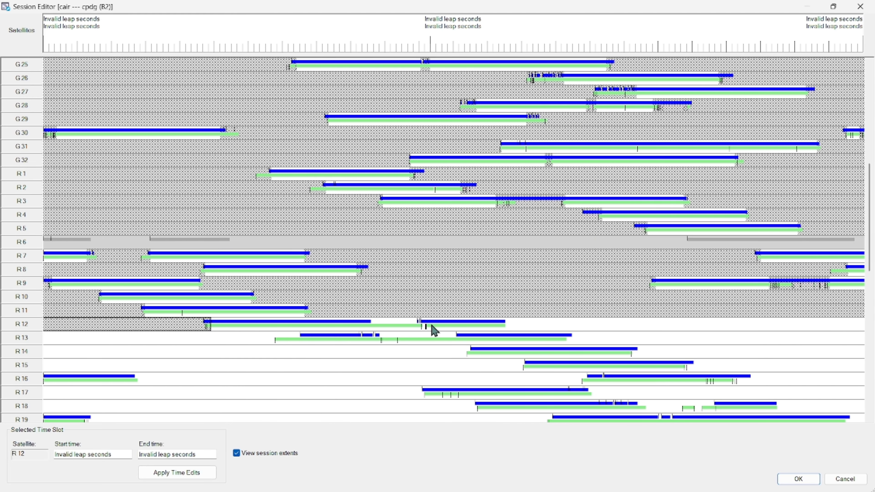
Step: Exclude the missing and broken signal periods of the remaining GLONASS satellites, R12 to R24, in the B2 session
left_click_drag(426, 389, 32, 382)
scroll(32, 382, "down", 3)
left_click_drag(202, 311, 302, 312)
Step: Disable all Galileo satellites of the B2 session, including E28, E29 and E31, and confirm the session edits
scroll(302, 312, "down", 6)
left_click(28, 410)
left_click(28, 412)
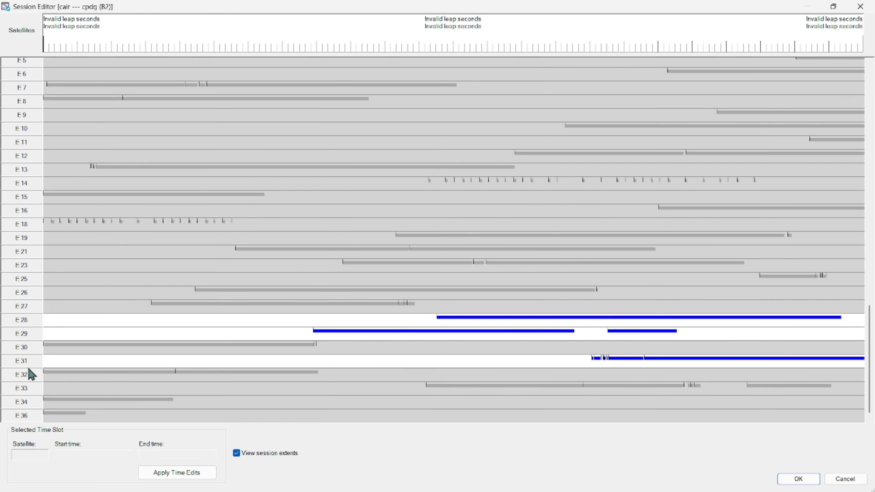
left_click(29, 360)
left_click(23, 329)
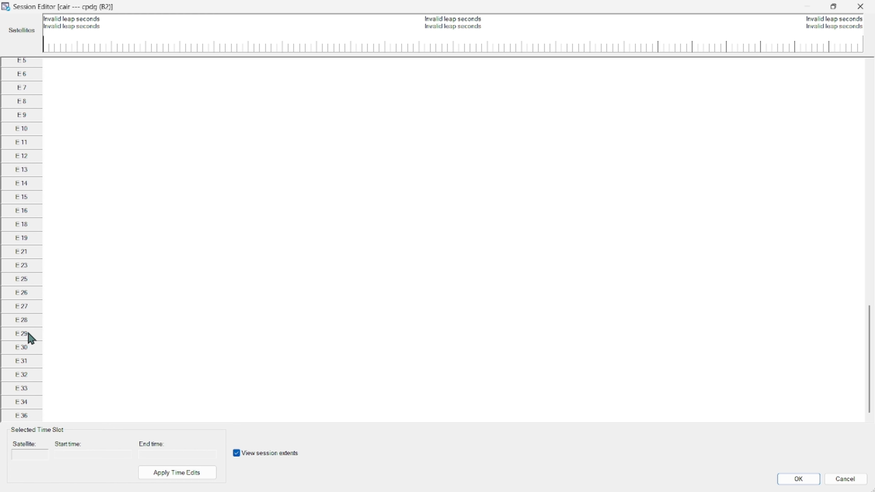
scroll(158, 267, "up", 15)
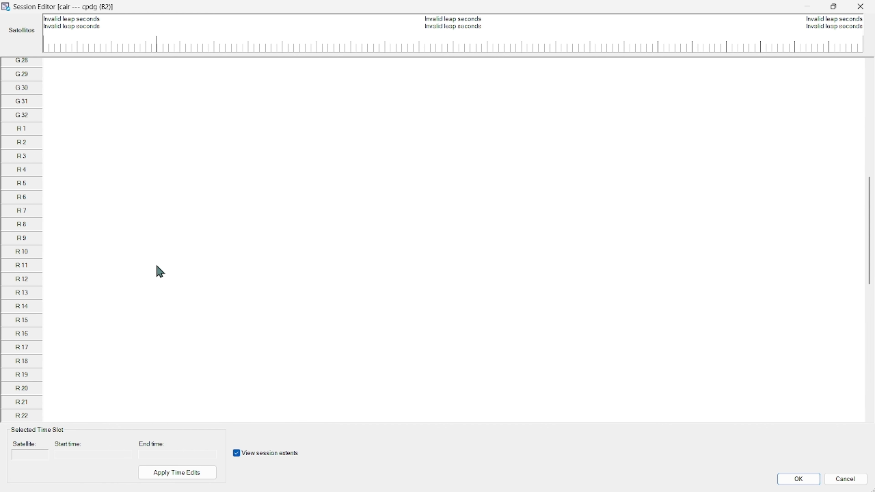
scroll(159, 271, "down", 10)
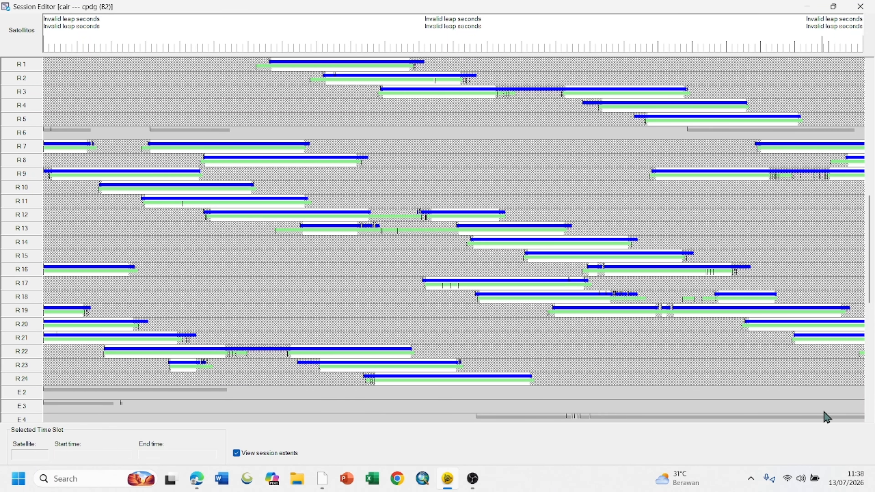
left_click(798, 479)
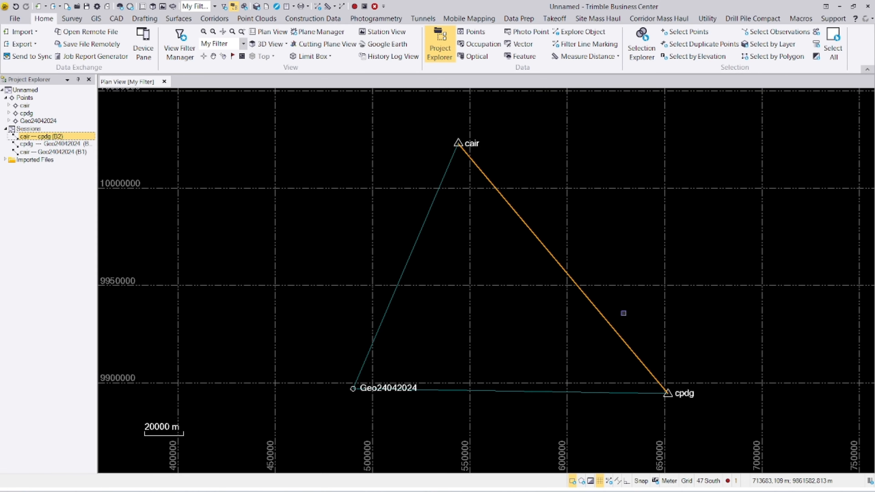
Step: Open the cpdg–Geo24042024 (B3) baseline in the Session Editor and maximize the editor window
left_click(52, 144)
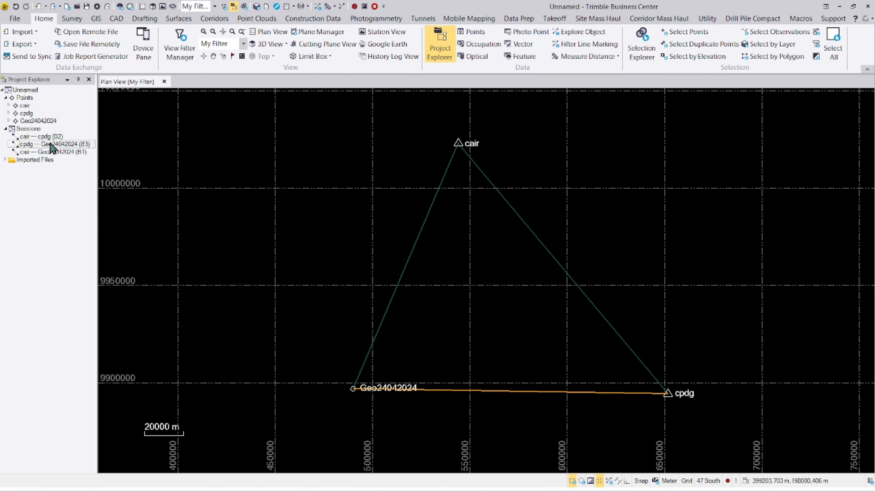
right_click(55, 145)
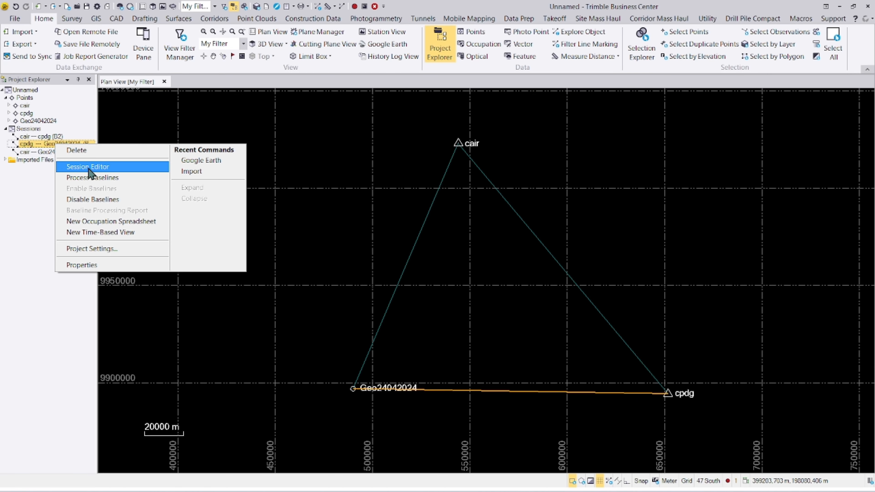
left_click(100, 167)
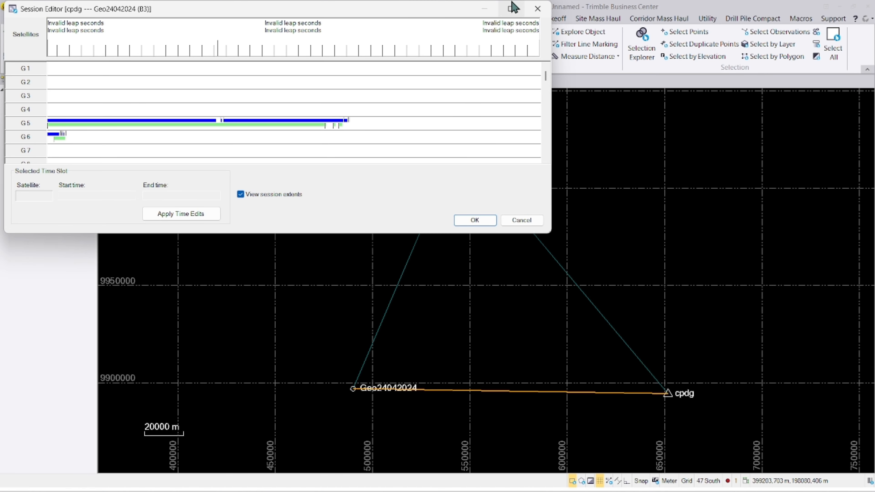
left_click(516, 7)
Step: Disable B3 satellites G1 to G4 and clean the remaining GPS satellites by excluding their missing and broken signal periods
left_click_drag(10, 67, 27, 98)
left_click(27, 105)
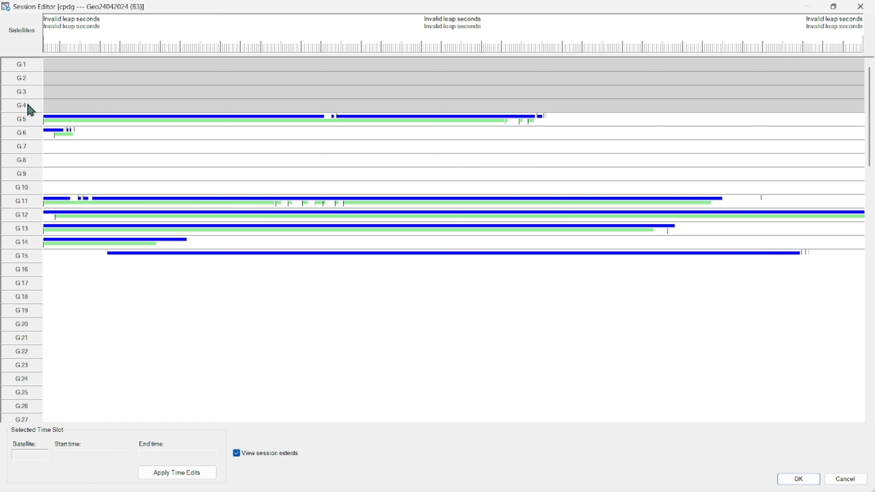
scroll(453, 240, "down", 3)
left_click_drag(159, 133, 864, 133)
left_click_drag(414, 256, 44, 256)
Step: Disable B3 GLONASS satellites without usable signal, such as R5 and R9, and exclude broken periods on others such as R7, R8 and R24
scroll(454, 240, "down", 7)
left_click(22, 174)
left_click_drag(267, 188, 864, 188)
left_click_drag(489, 201, 864, 202)
left_click(22, 215)
scroll(453, 240, "down", 4)
left_click_drag(547, 256, 44, 256)
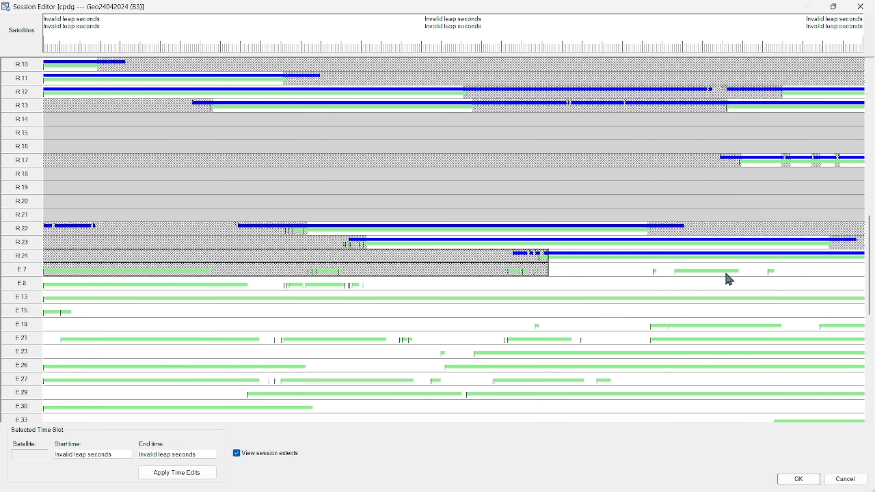
Step: Disable the Galileo satellites of the B3 session, from E7 onward, and confirm the session edits
left_click(22, 270)
scroll(33, 270, "down", 9)
left_click(35, 362)
scroll(103, 181, "up", 10)
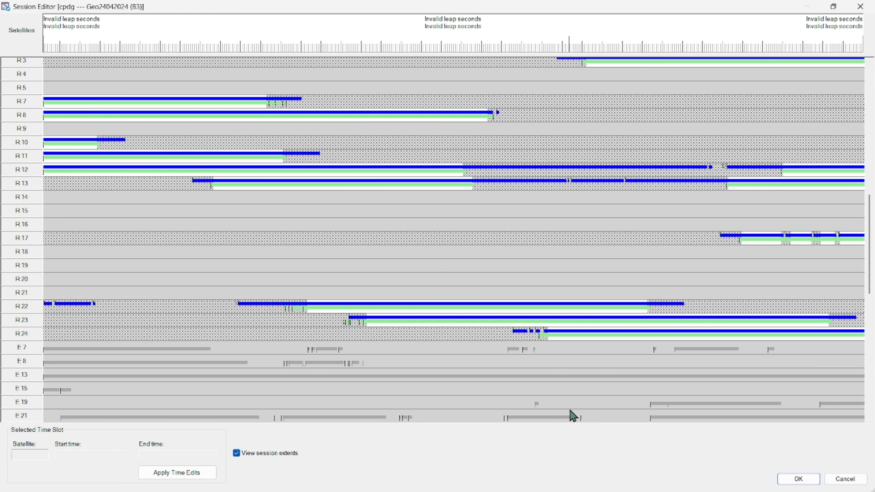
left_click(799, 479)
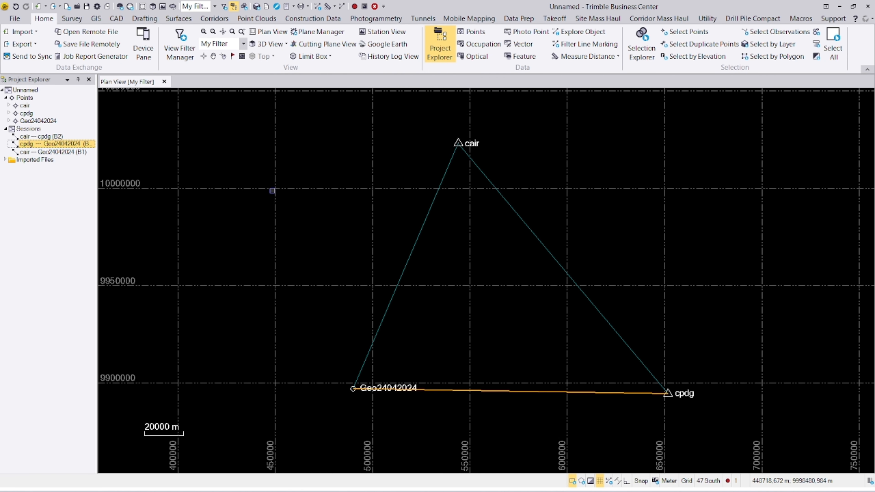
Step: Select all three points and baselines, run Process Baselines on them, and save the processing results
left_click(294, 144)
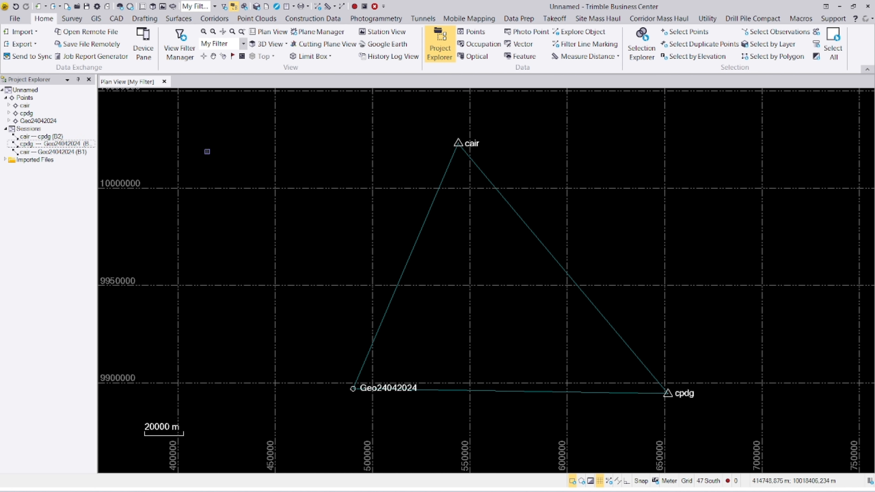
left_click_drag(261, 120, 769, 444)
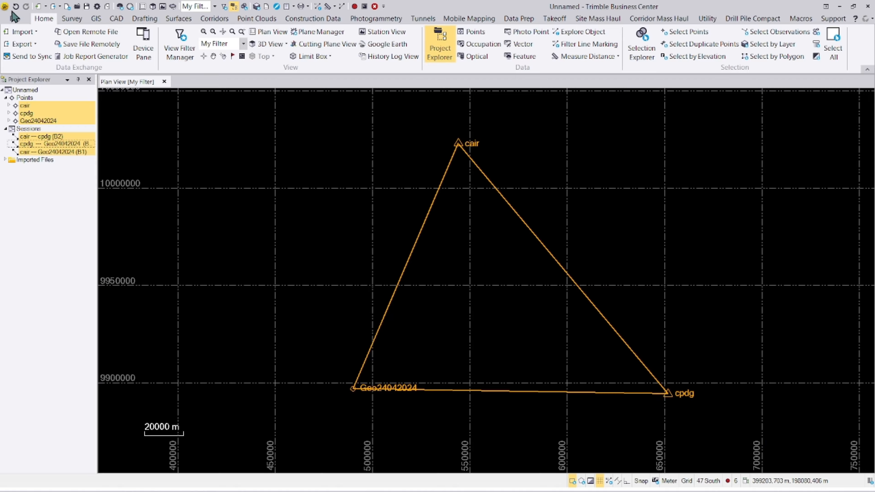
left_click(72, 19)
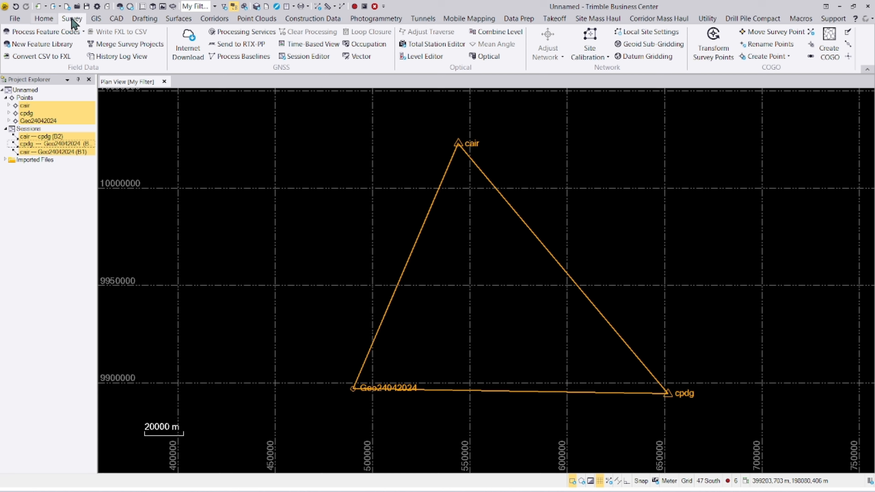
left_click(95, 19)
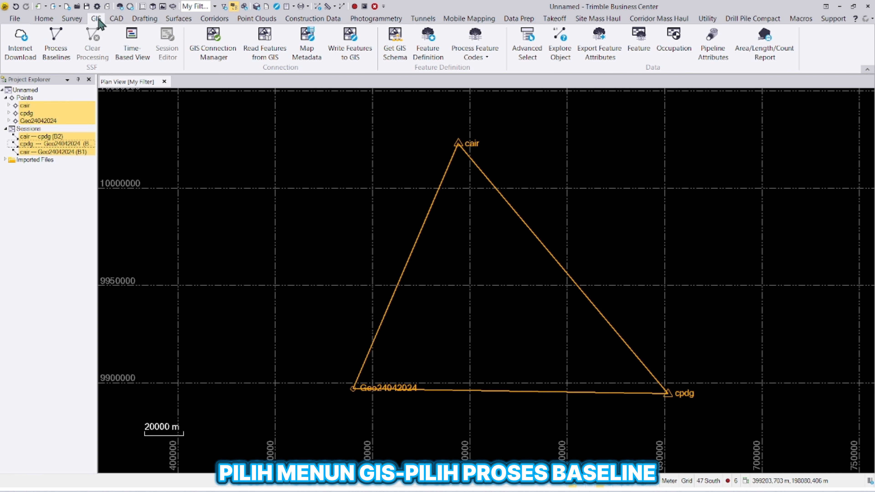
left_click(58, 42)
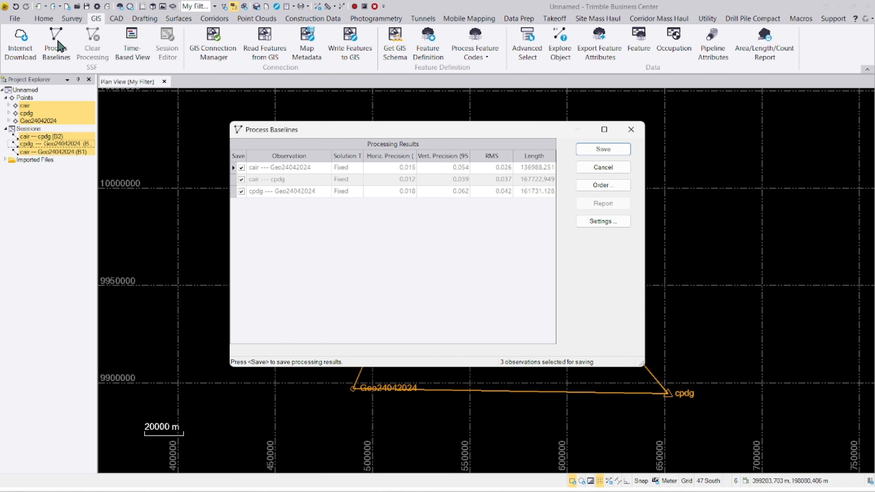
left_click(600, 154)
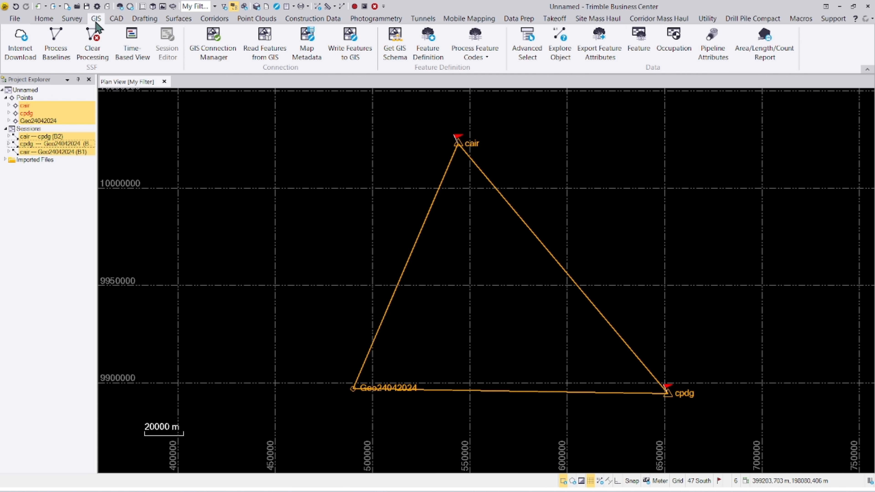
Step: Fix the 2D and h coordinates of cair and cpdg in Adjust Network and run the adjustment, continuing despite the computation errors
left_click(71, 22)
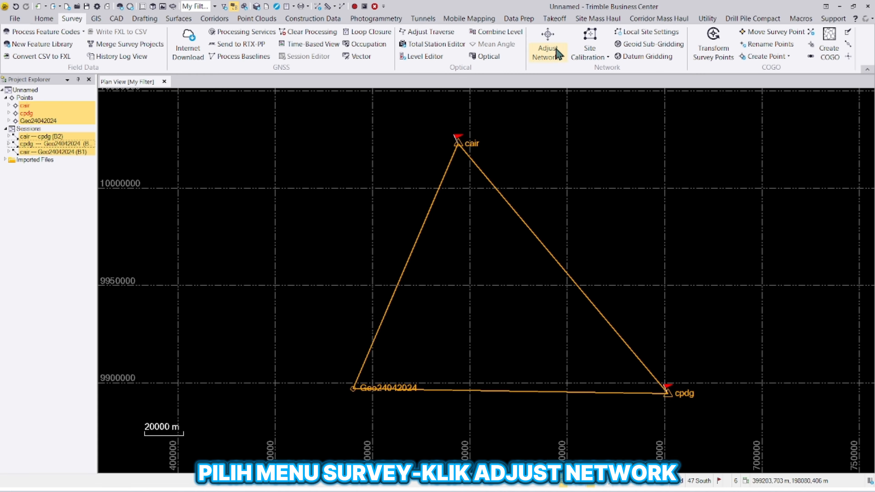
left_click(548, 38)
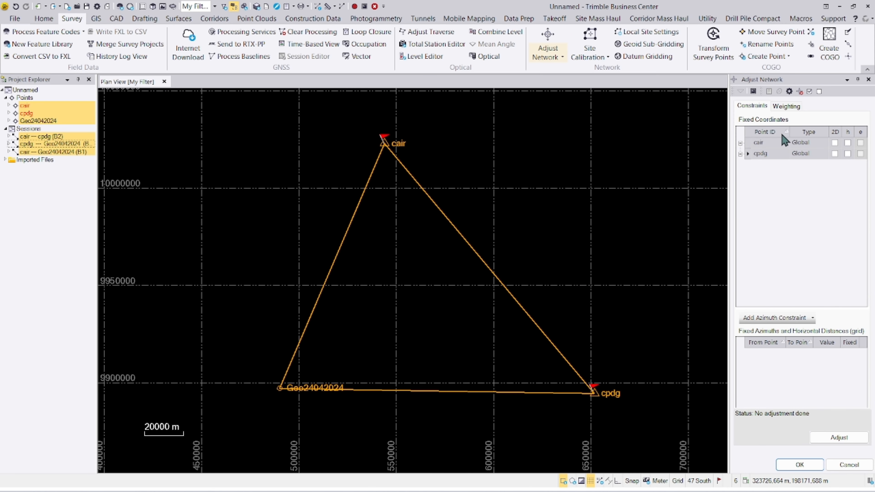
left_click(837, 143)
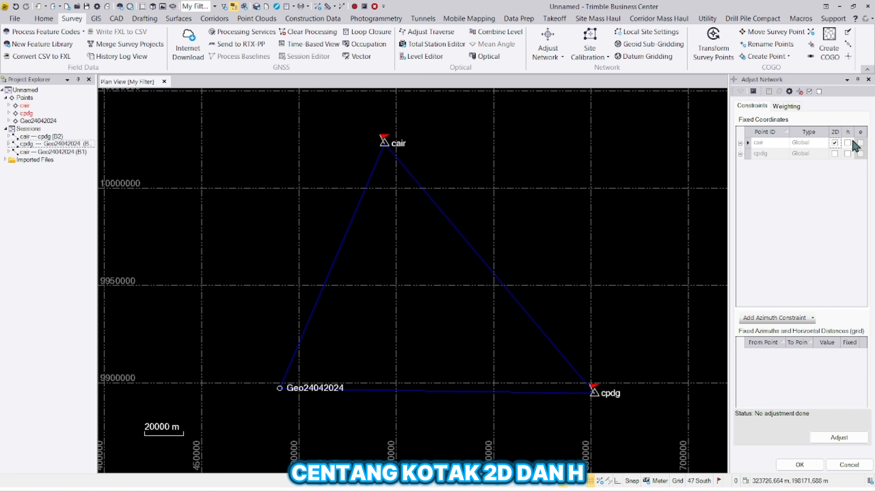
left_click(836, 154)
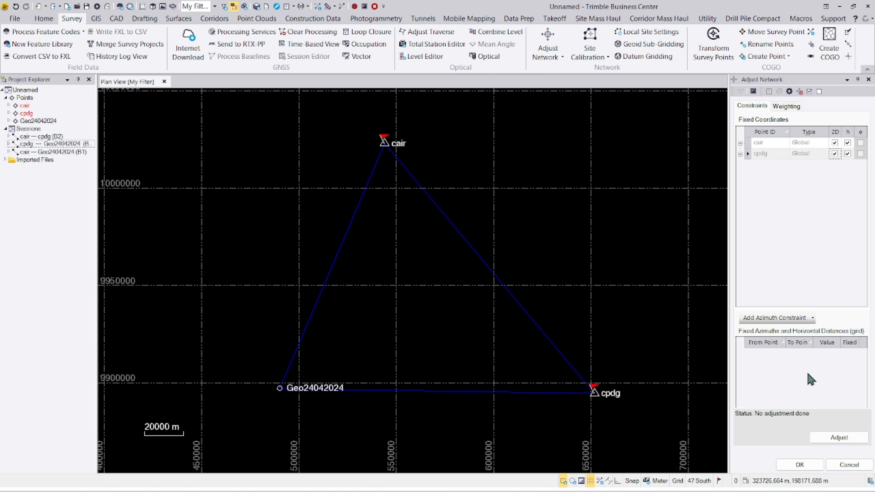
left_click(839, 438)
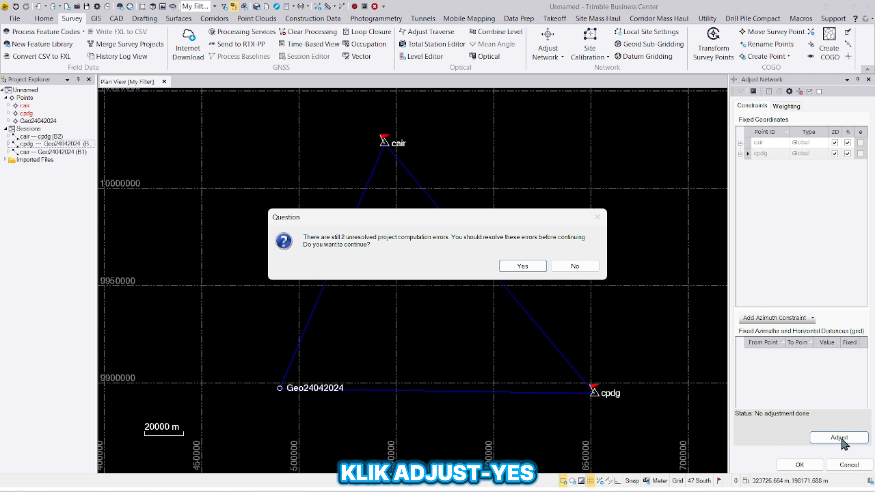
left_click(539, 270)
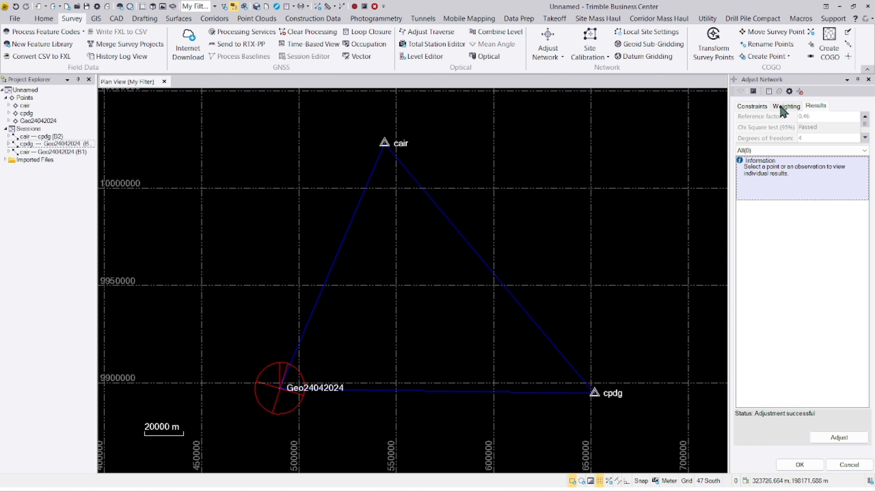
Step: Apply the 0.46 reference factor as scalar to the postprocessed vectors, rerun the network adjustment, check the constraints, and accept it
left_click(781, 107)
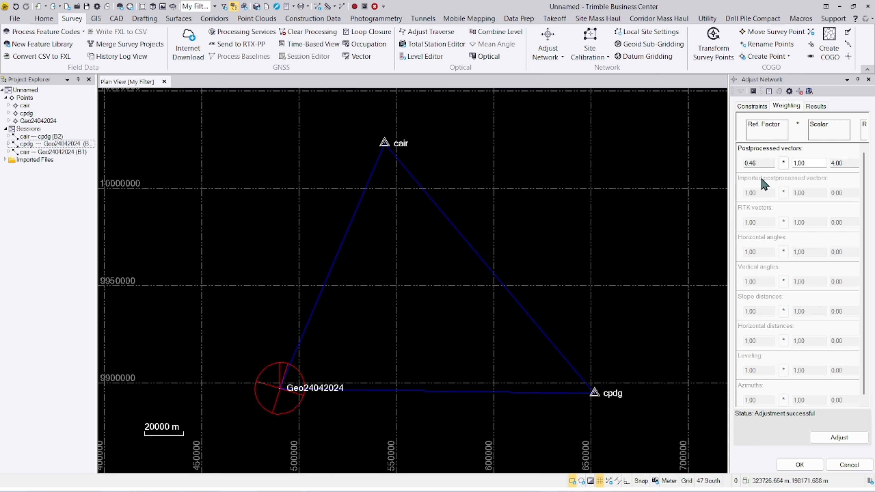
left_click(783, 164)
left_click(840, 438)
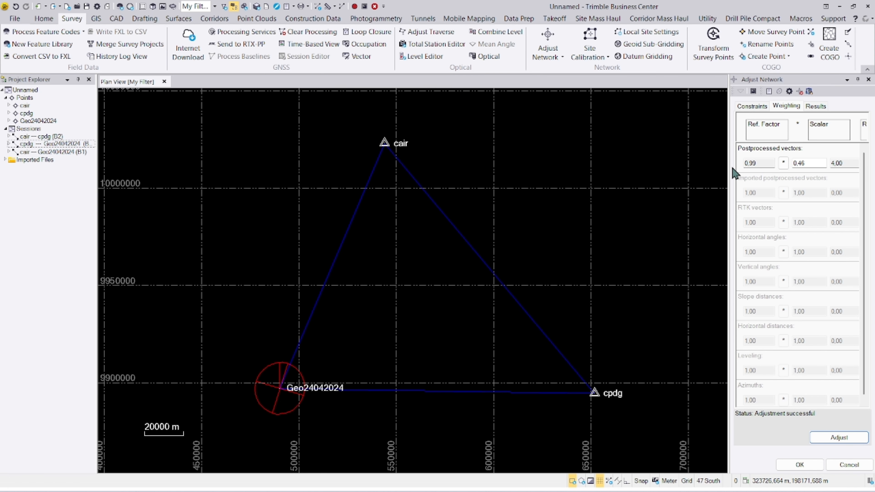
left_click(753, 107)
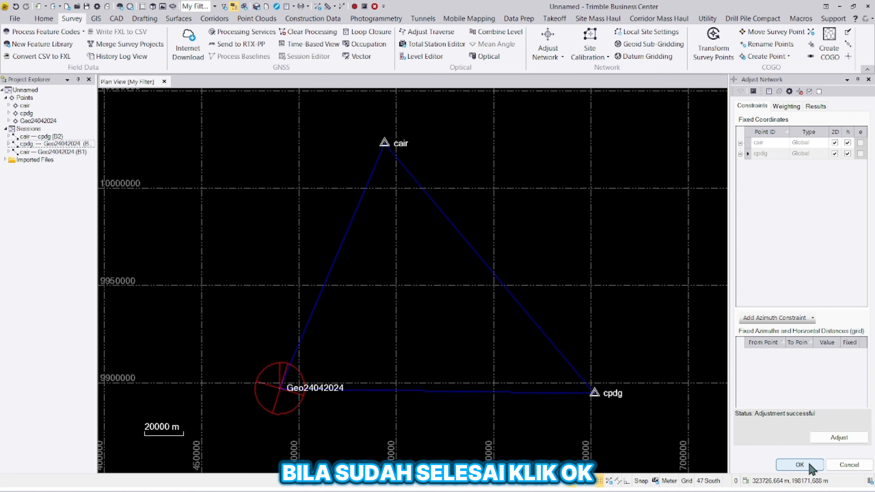
left_click(800, 465)
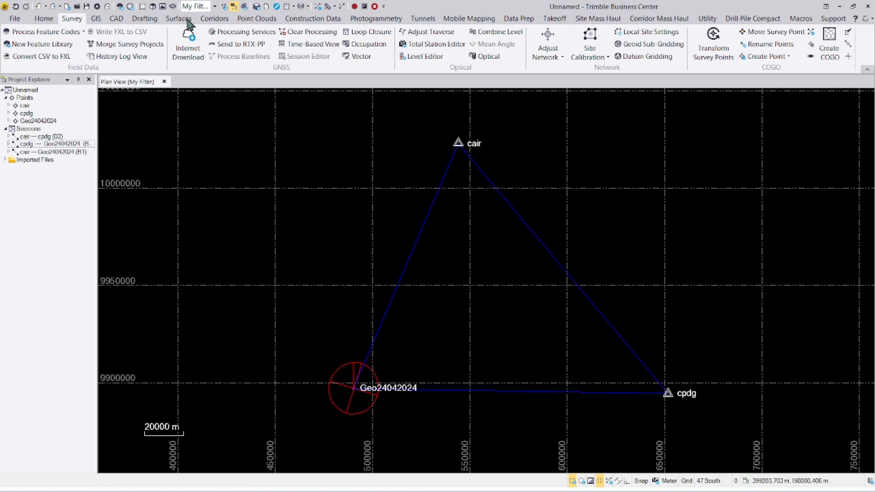
Step: Generate the Point List report and the Baseline Processing Report, and view the baseline processing summary
left_click(294, 7)
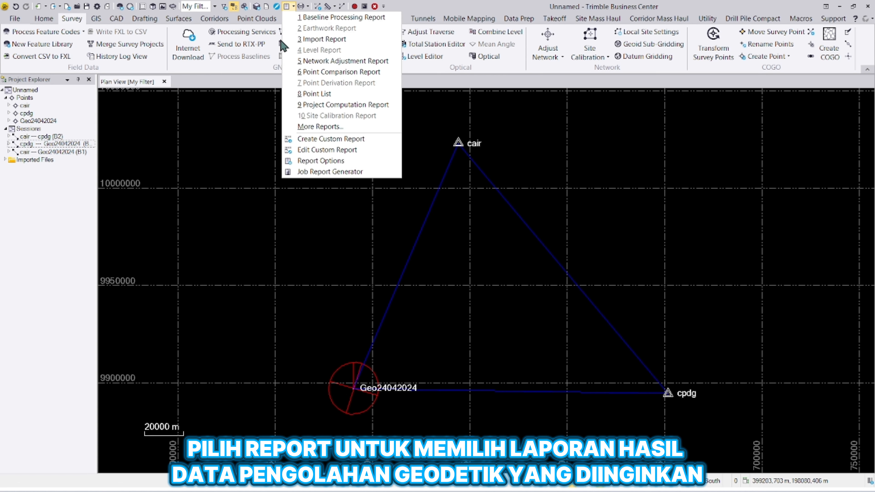
left_click(305, 97)
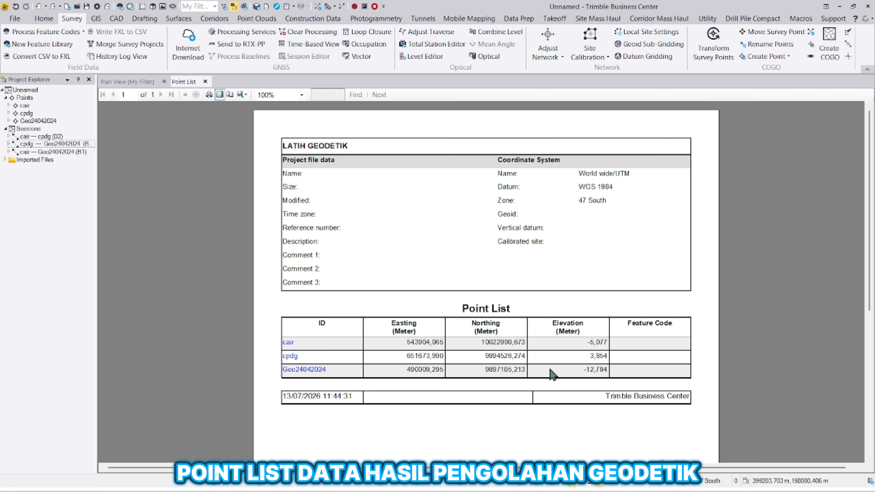
left_click(293, 7)
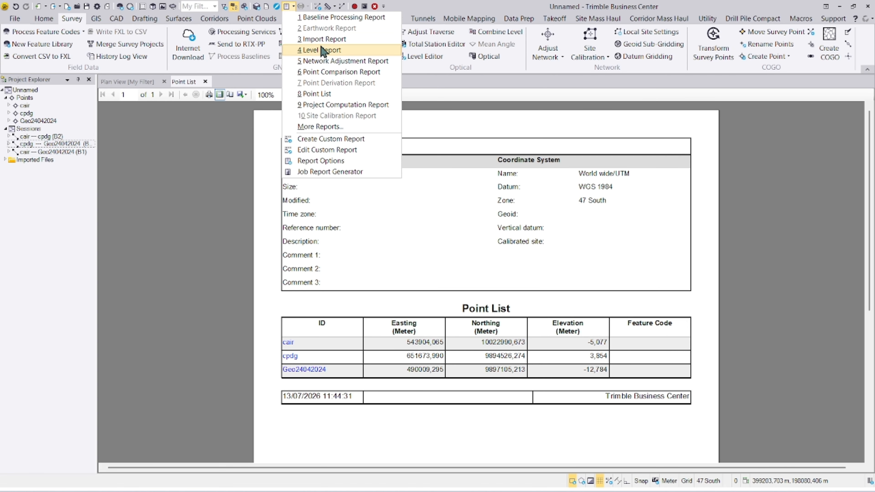
left_click(336, 17)
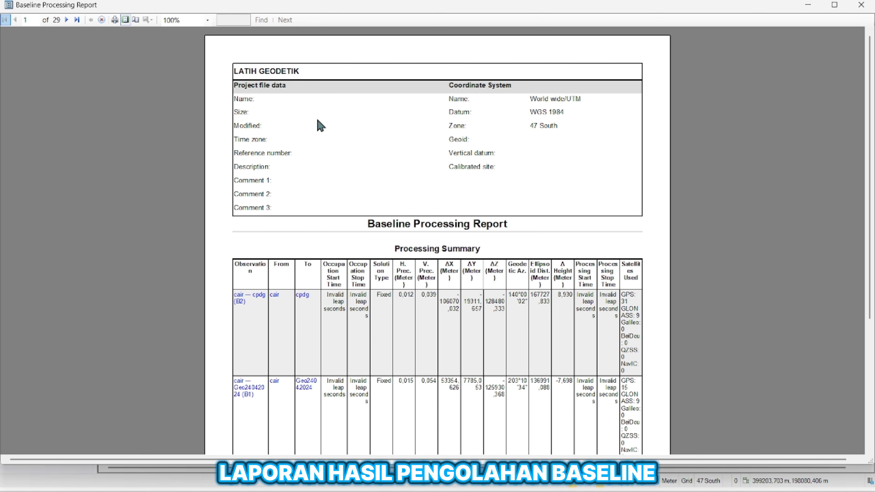
scroll(475, 270, "down", 3)
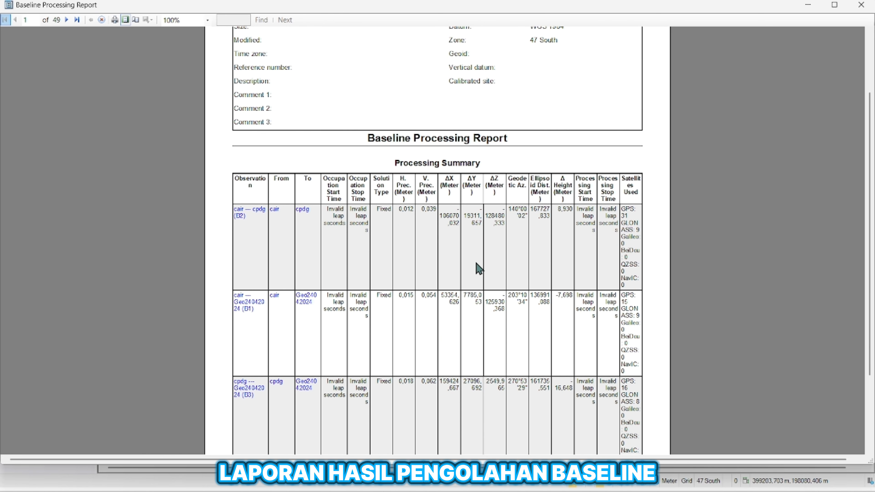
Step: Review the per-baseline details and satellite tracking charts in the Baseline Processing Report, and put its window away
scroll(341, 254, "down", 5)
scroll(339, 250, "down", 15)
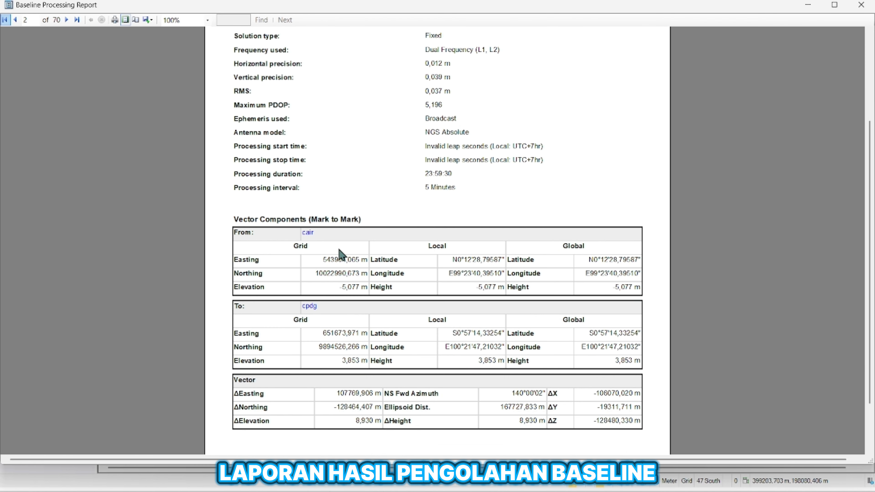
scroll(342, 255, "down", 5)
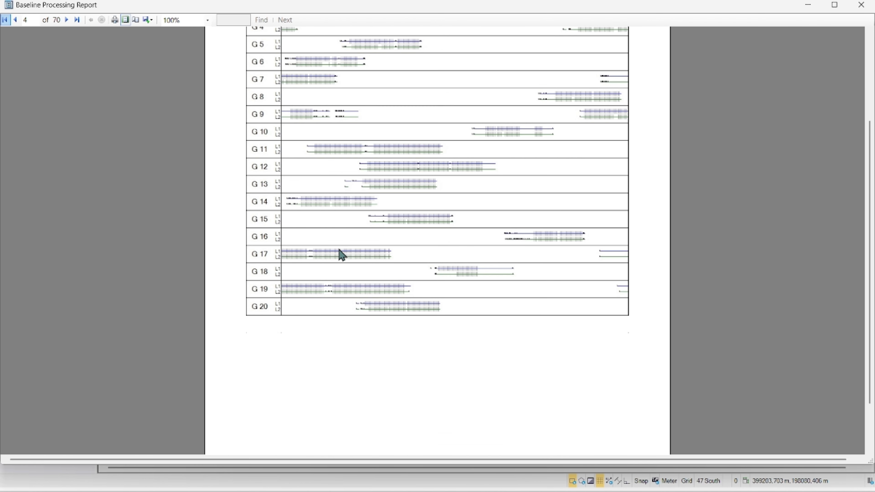
scroll(342, 254, "down", 15)
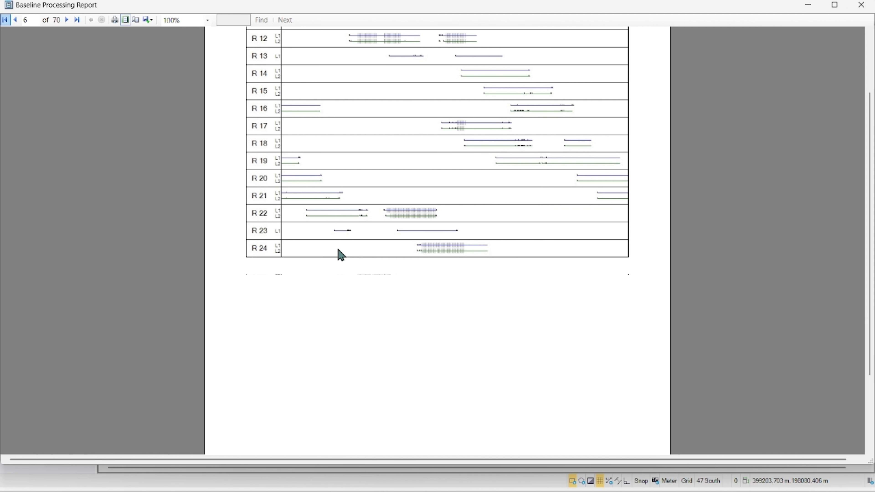
left_click(814, 10)
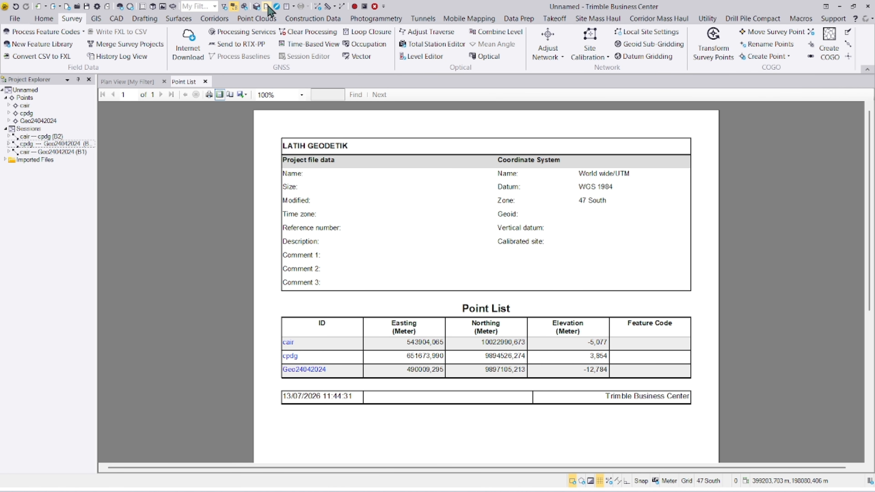
Step: Generate the Network Adjustment Report and review its adjustment settings, adjustment statistics and control point constraints
left_click(293, 6)
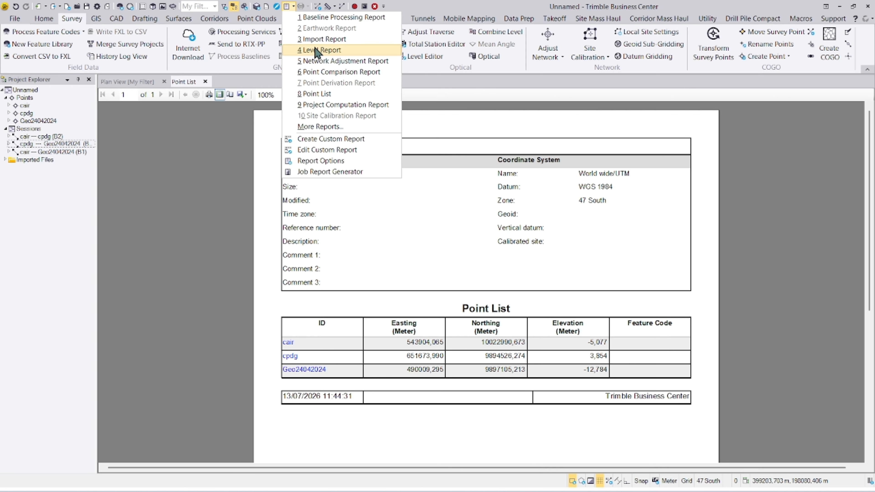
left_click(322, 65)
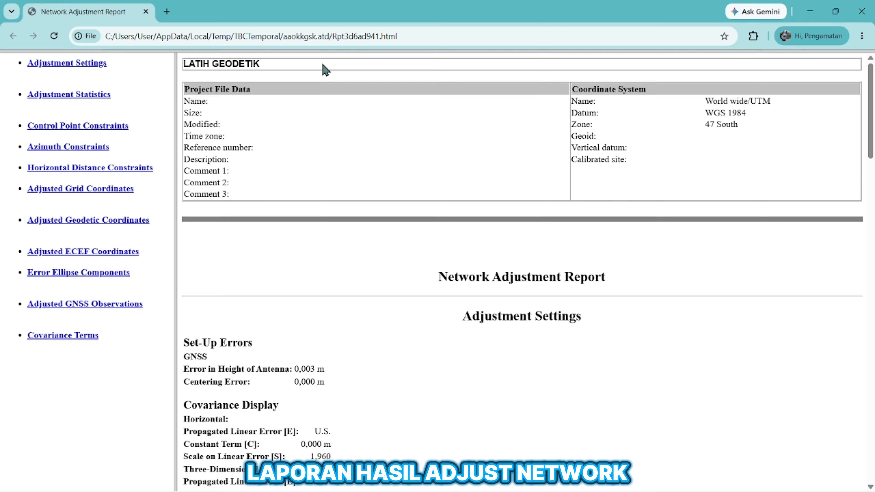
scroll(386, 203, "down", 8)
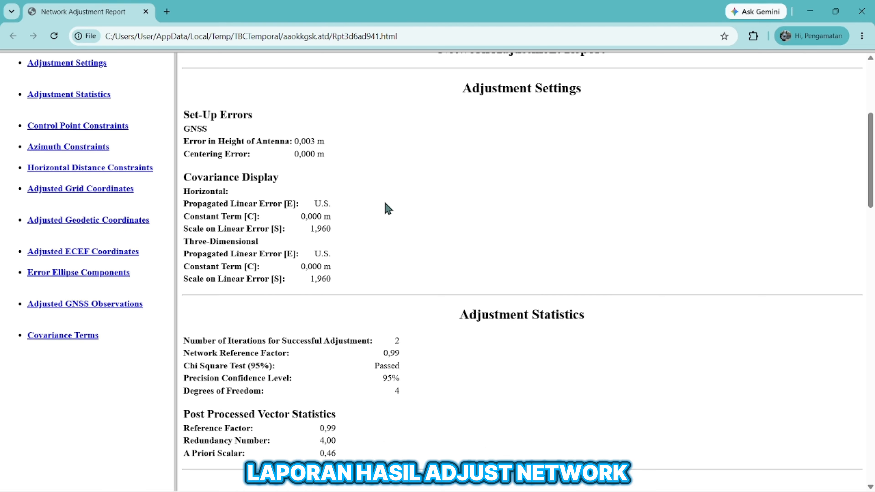
scroll(386, 204, "up", 5)
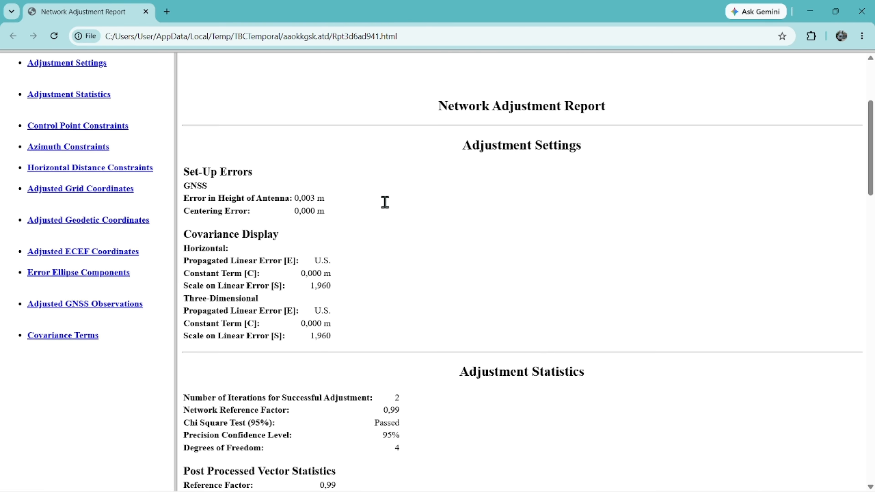
scroll(385, 213, "down", 4)
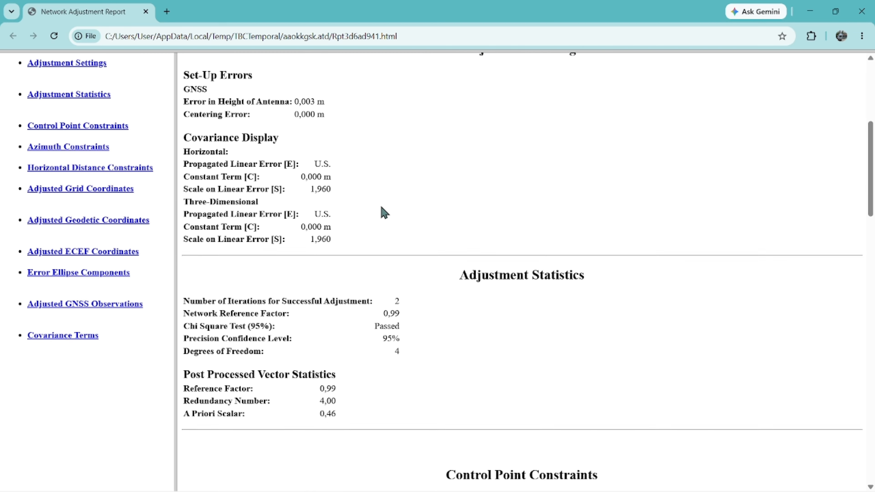
scroll(385, 212, "down", 3)
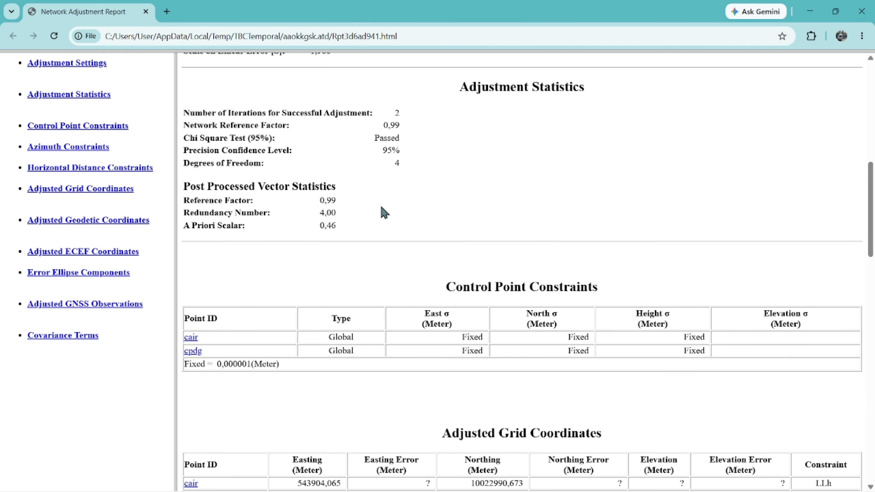
Step: Examine the adjusted grid, geodetic and ECEF coordinates, error ellipse components, adjusted GNSS observations and covariance terms in the Network Adjustment Report
scroll(385, 213, "down", 5)
scroll(385, 212, "down", 3)
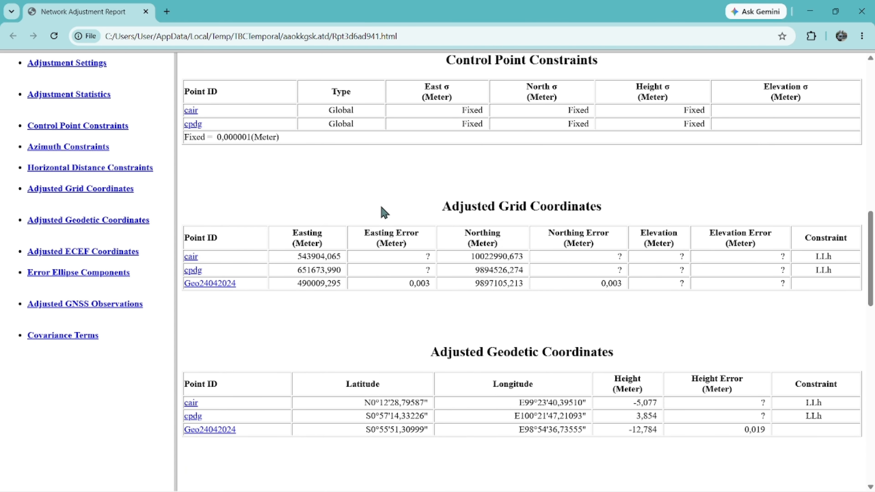
scroll(385, 212, "down", 2)
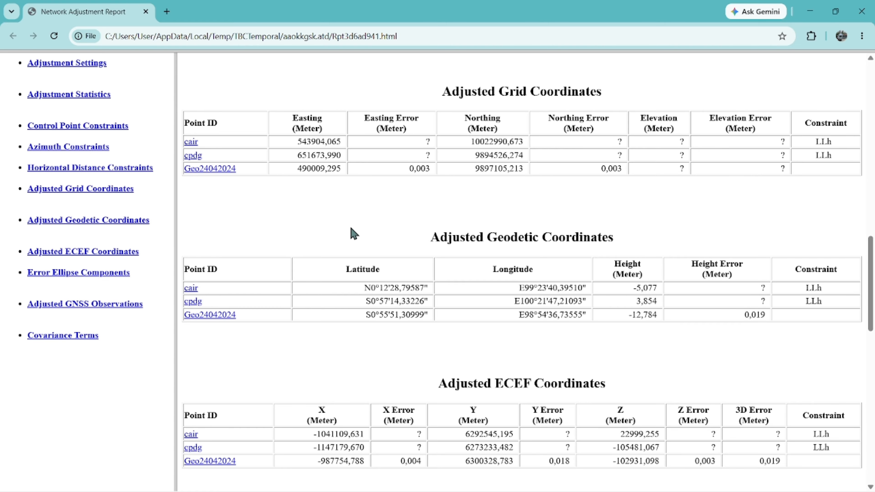
scroll(503, 231, "down", 4)
scroll(503, 230, "down", 7)
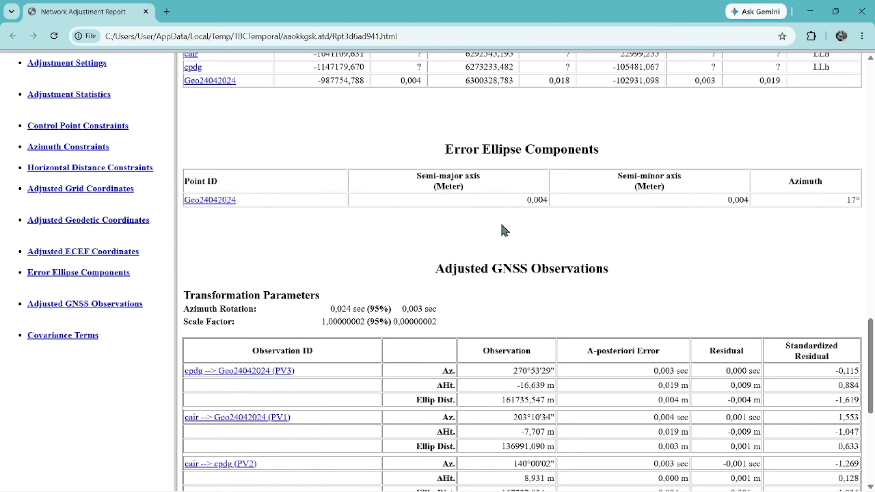
scroll(501, 225, "down", 8)
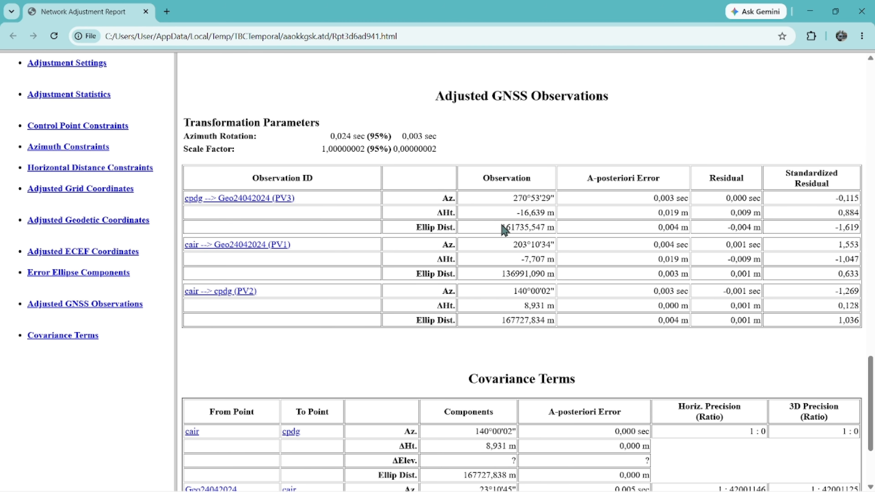